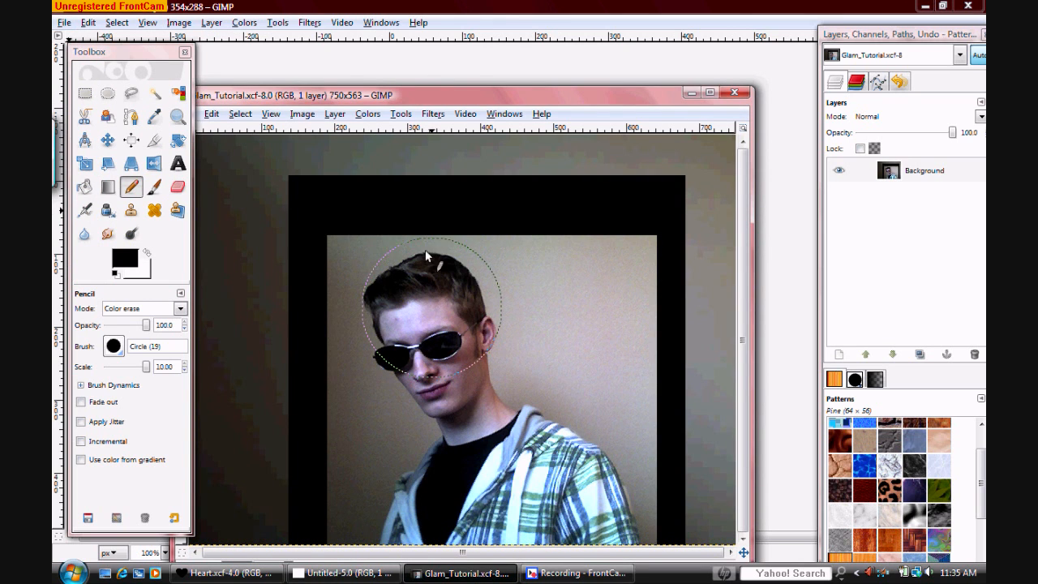
Add a transparent 750 × 563 px layer above the photo and bucket-fill it with black
{"action": "left_click_drag", "start_coordinate": [453, 97], "coordinate": [498, 64]}
{"action": "double_click", "coordinate": [498, 64]}
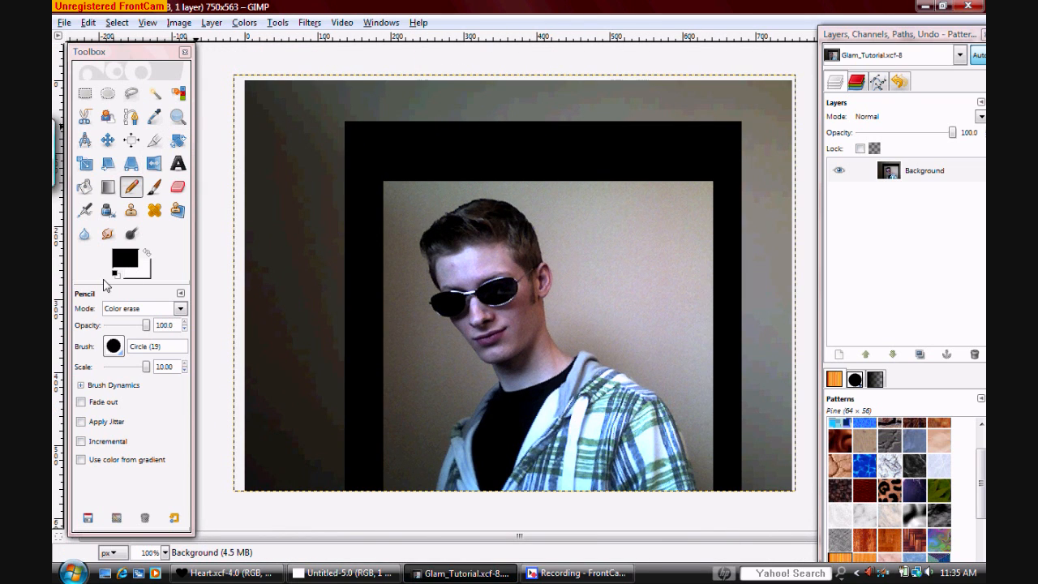
{"action": "left_click", "coordinate": [84, 186]}
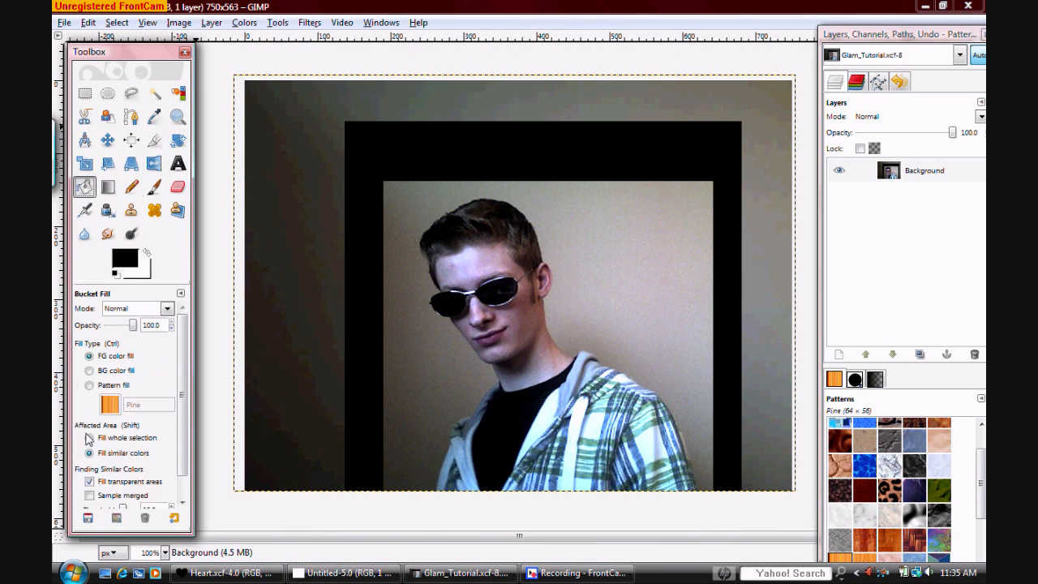
{"action": "left_click", "coordinate": [839, 354]}
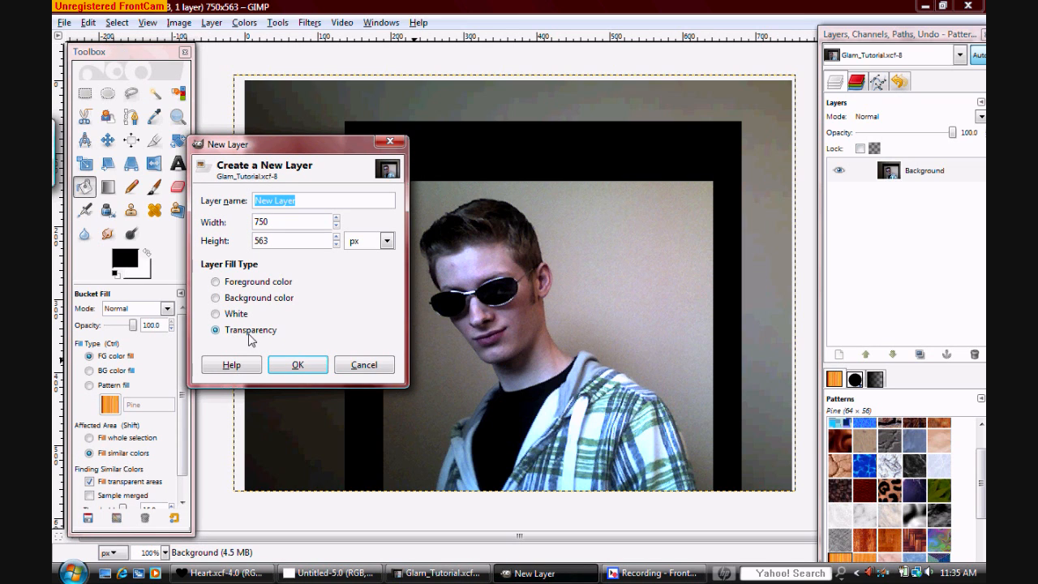
{"action": "left_click", "coordinate": [303, 366]}
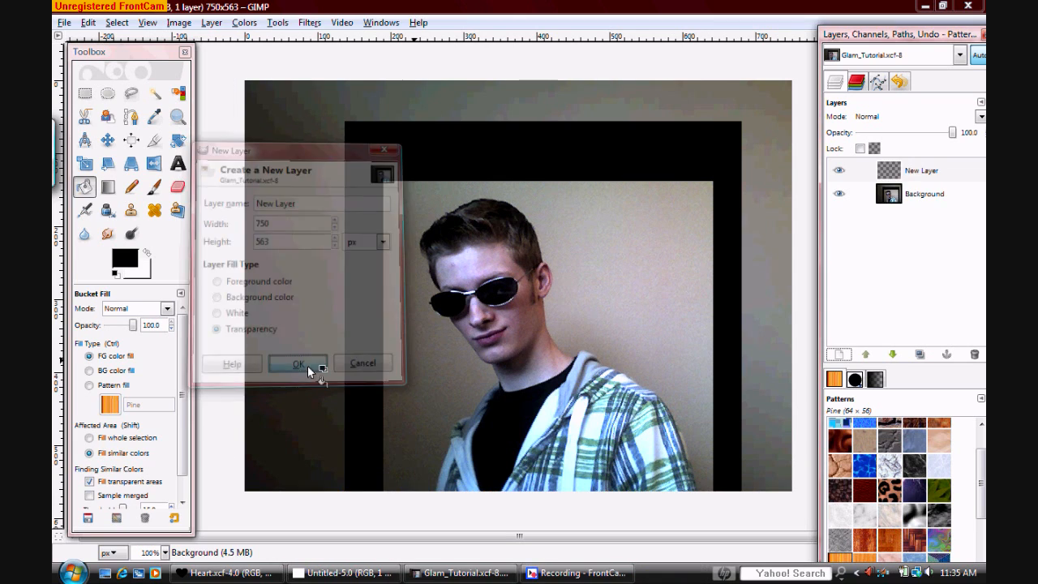
{"action": "left_click", "coordinate": [330, 208]}
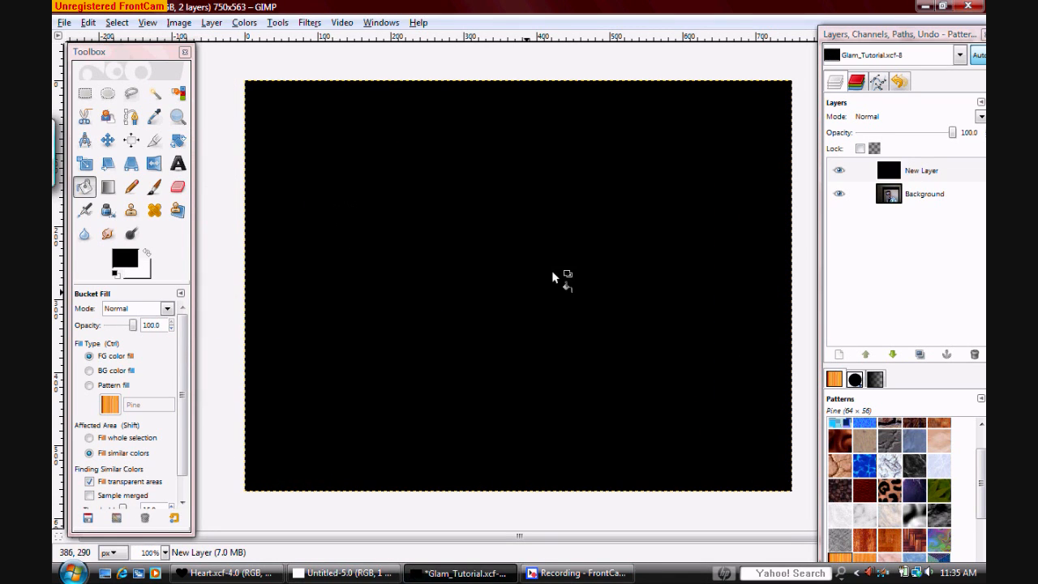
Apply HSV Noise to the black layer with a holdness of 6
{"action": "left_click", "coordinate": [307, 25]}
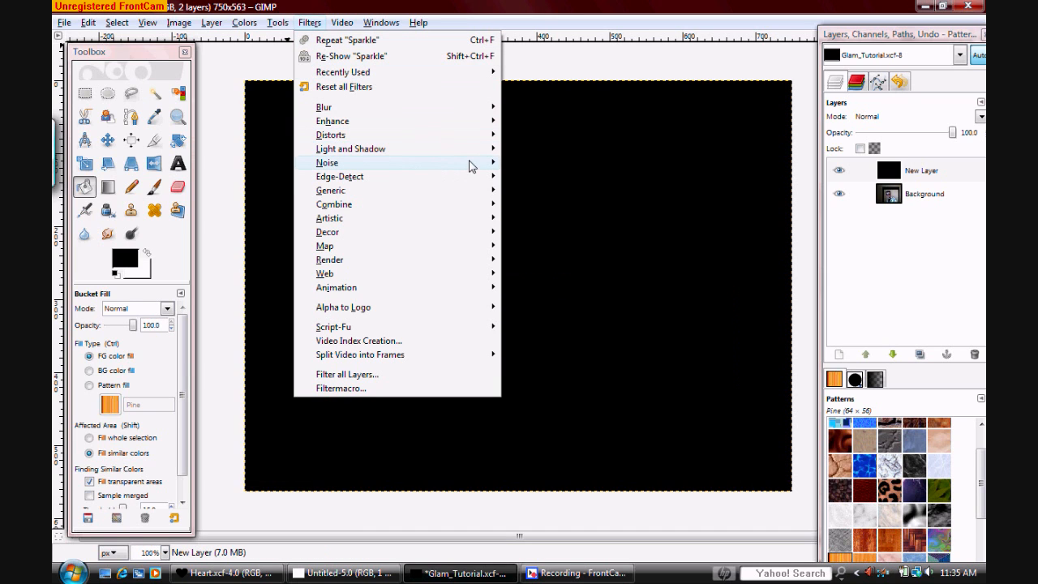
{"action": "mouse_move", "coordinate": [470, 162]}
{"action": "left_click", "coordinate": [524, 166]}
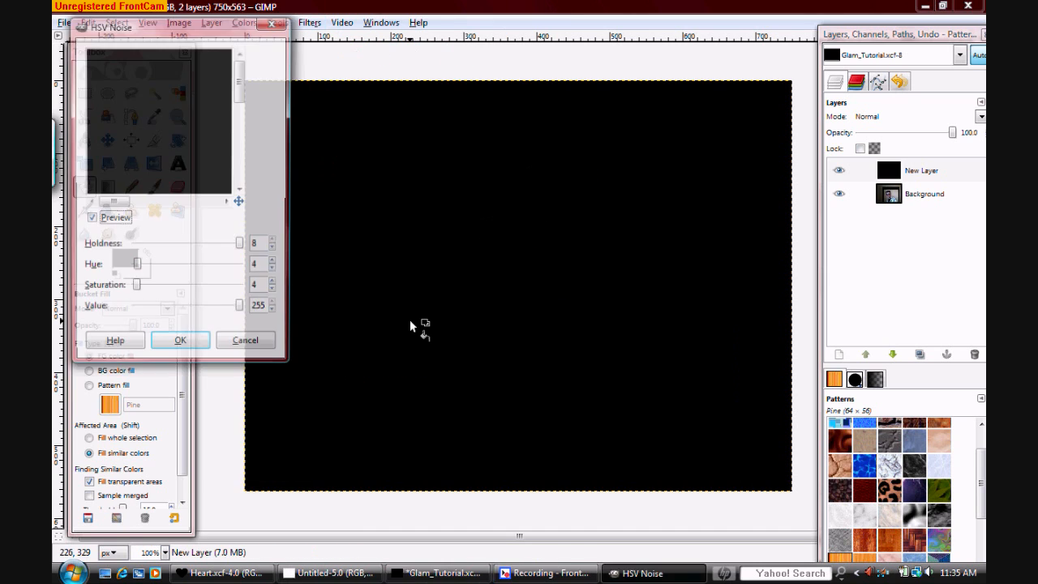
{"action": "left_click", "coordinate": [273, 248]}
{"action": "left_click", "coordinate": [274, 248]}
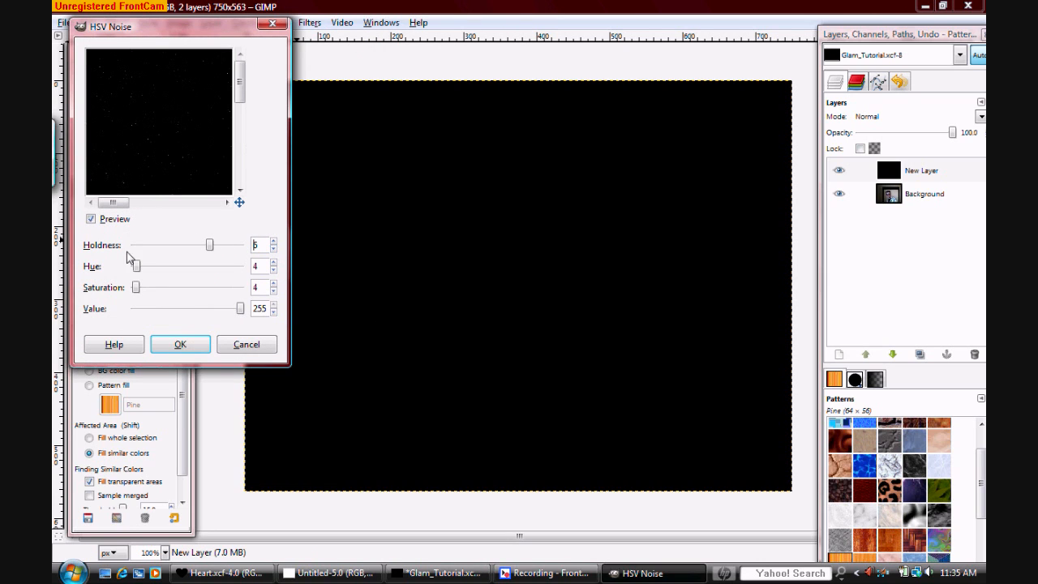
{"action": "left_click", "coordinate": [90, 219]}
{"action": "left_click", "coordinate": [180, 345]}
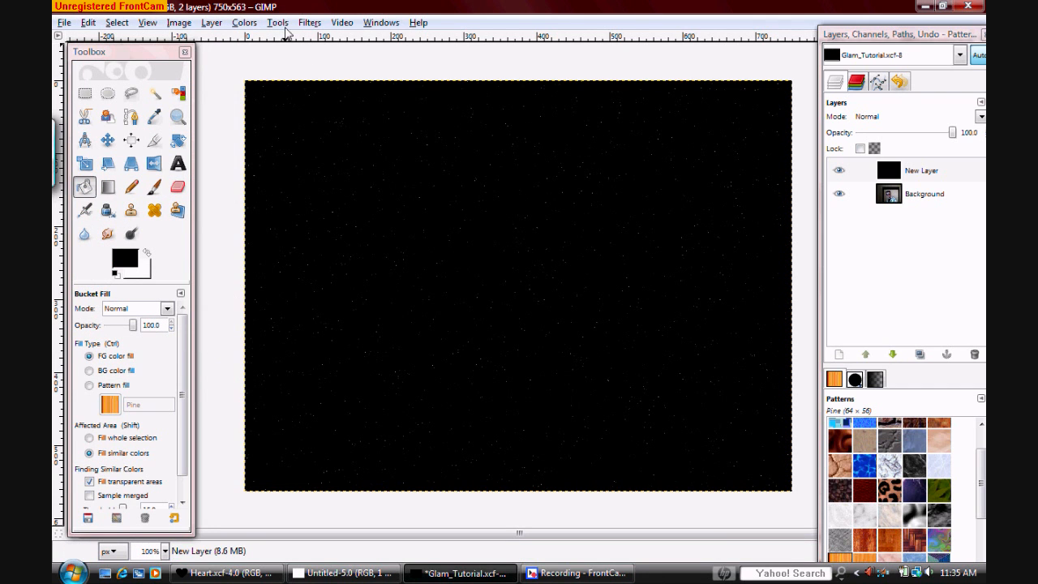
Apply the Sparkle filter to the noise layer with a spike length of 12 and a random hue of 0.00
{"action": "left_click", "coordinate": [309, 22]}
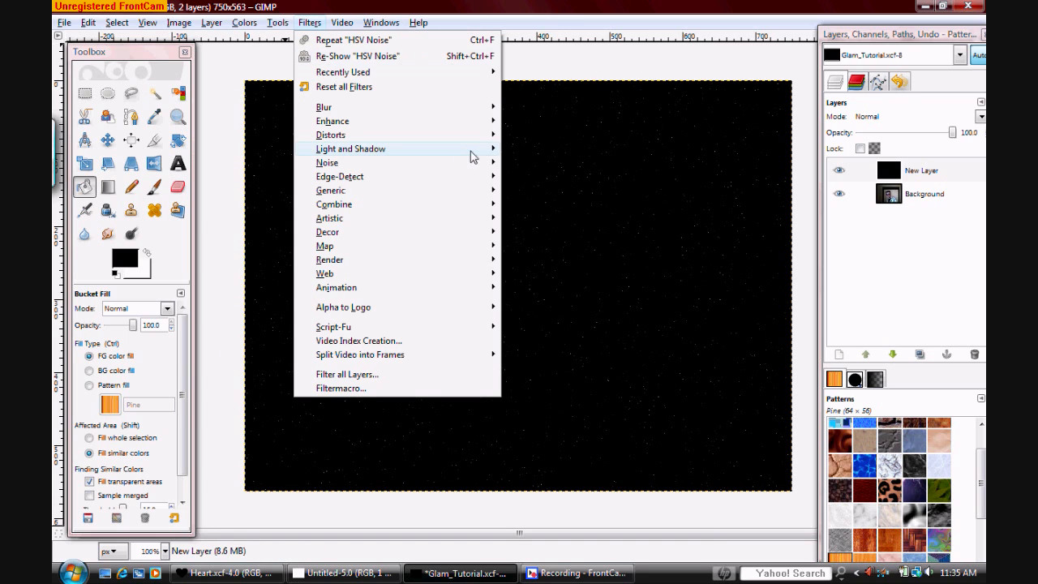
{"action": "mouse_move", "coordinate": [473, 152]}
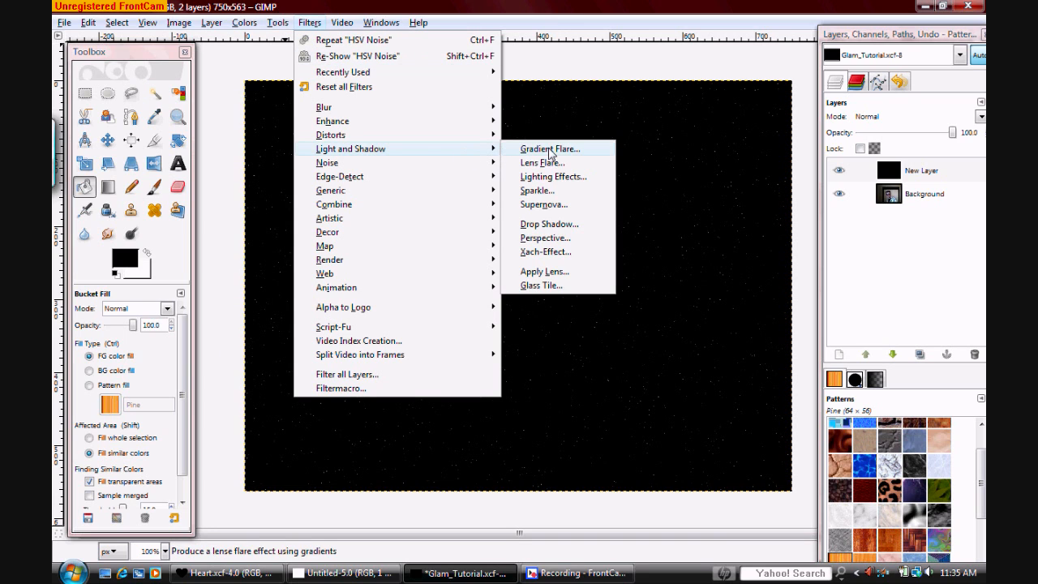
{"action": "left_click", "coordinate": [556, 191]}
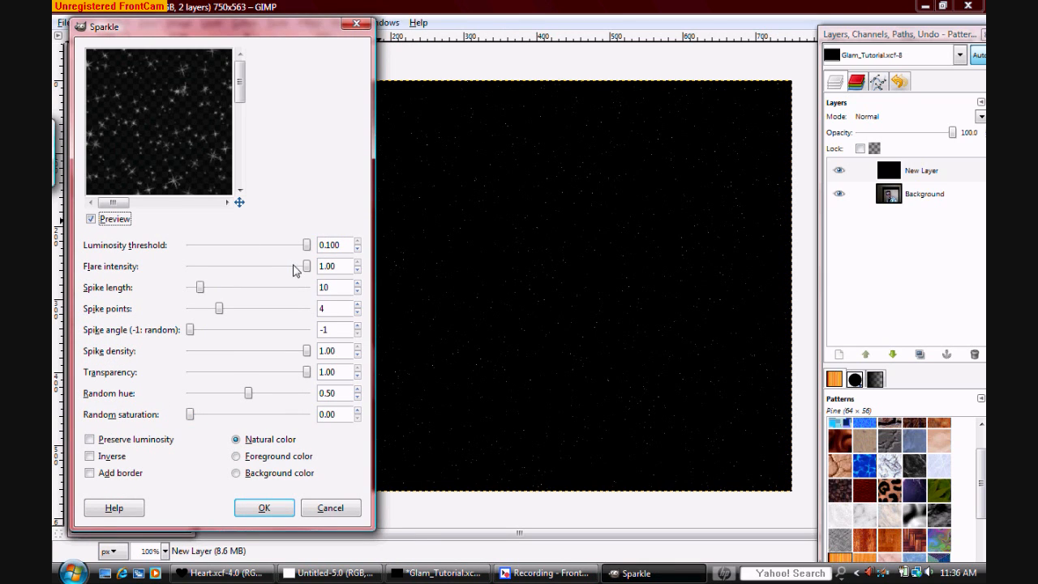
{"action": "left_click", "coordinate": [357, 283]}
{"action": "left_click", "coordinate": [357, 283]}
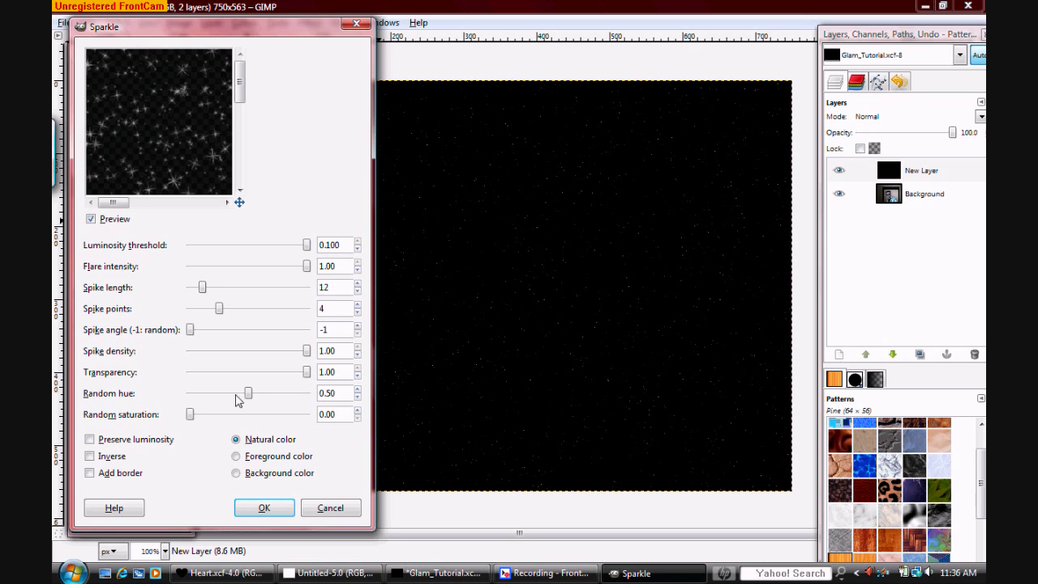
{"action": "left_click_drag", "start_coordinate": [249, 397], "coordinate": [185, 402]}
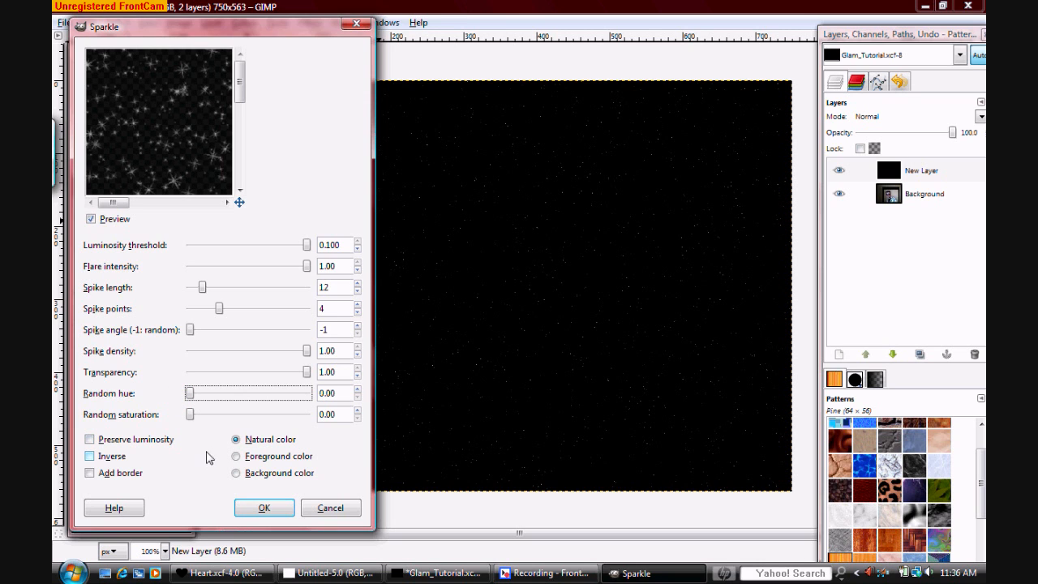
{"action": "left_click", "coordinate": [264, 506]}
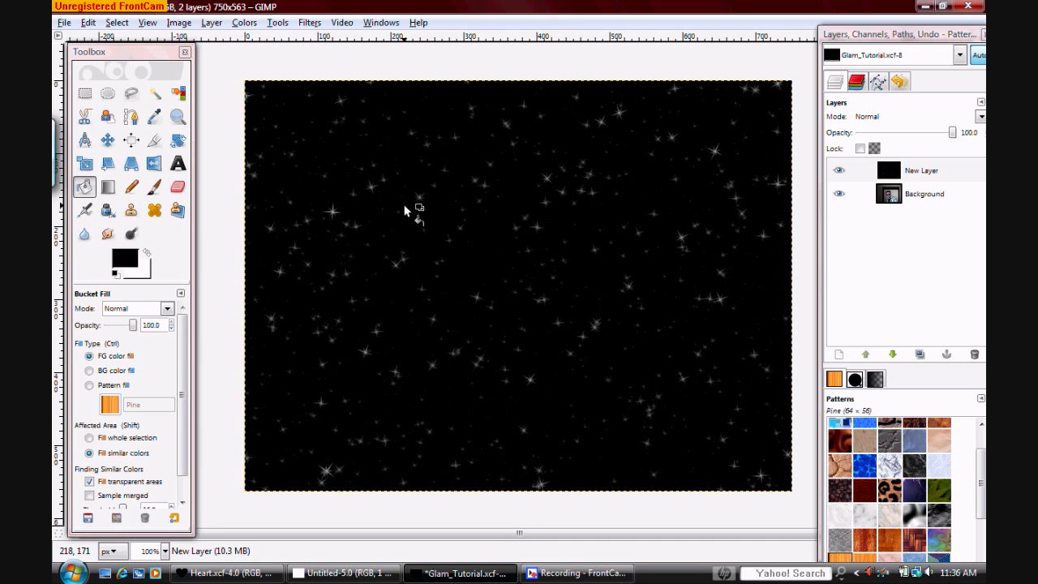
Erase the black from the whole sparkle layer using the Pencil in Color erase mode with the Circle (19) brush at scale 10.00
{"action": "left_click", "coordinate": [134, 188]}
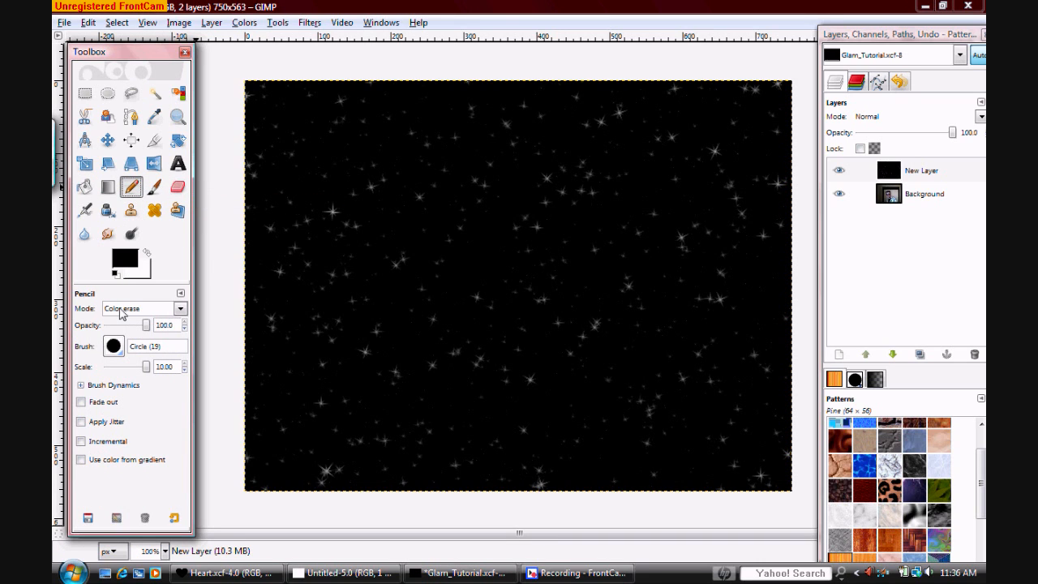
{"action": "left_click", "coordinate": [179, 309]}
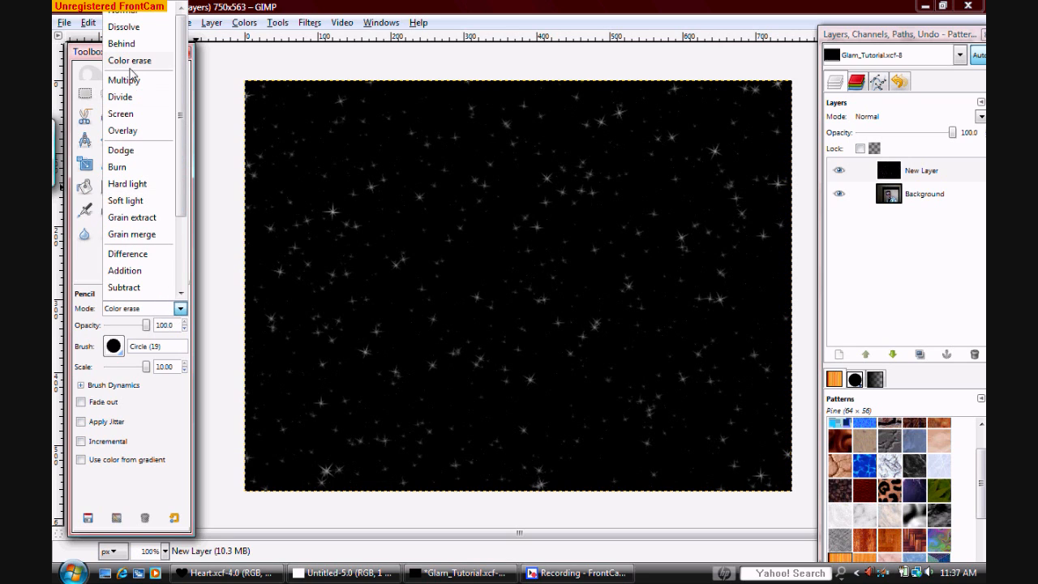
{"action": "left_click", "coordinate": [147, 63]}
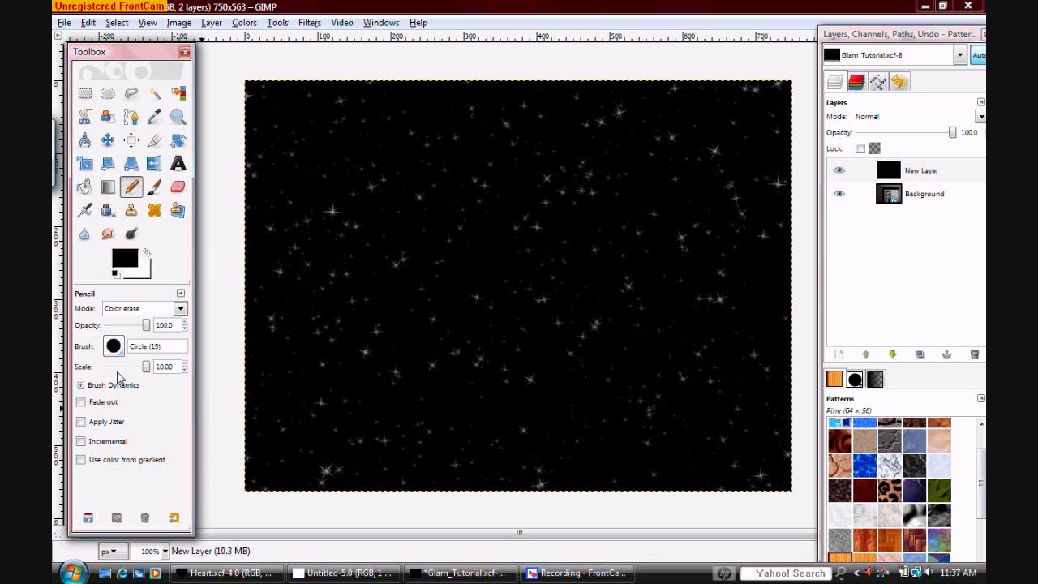
{"action": "left_click", "coordinate": [114, 346]}
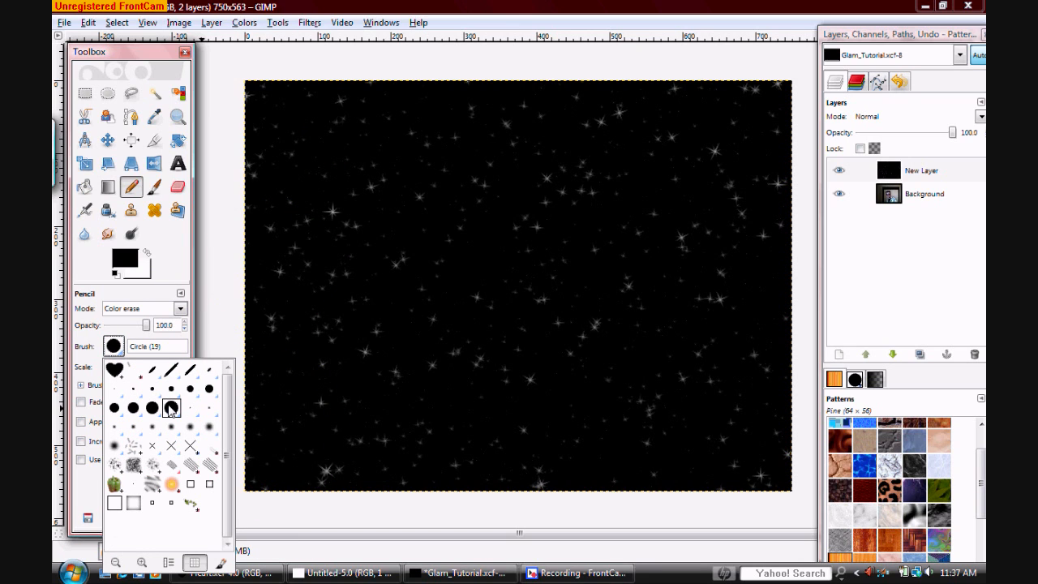
{"action": "left_click", "coordinate": [93, 377]}
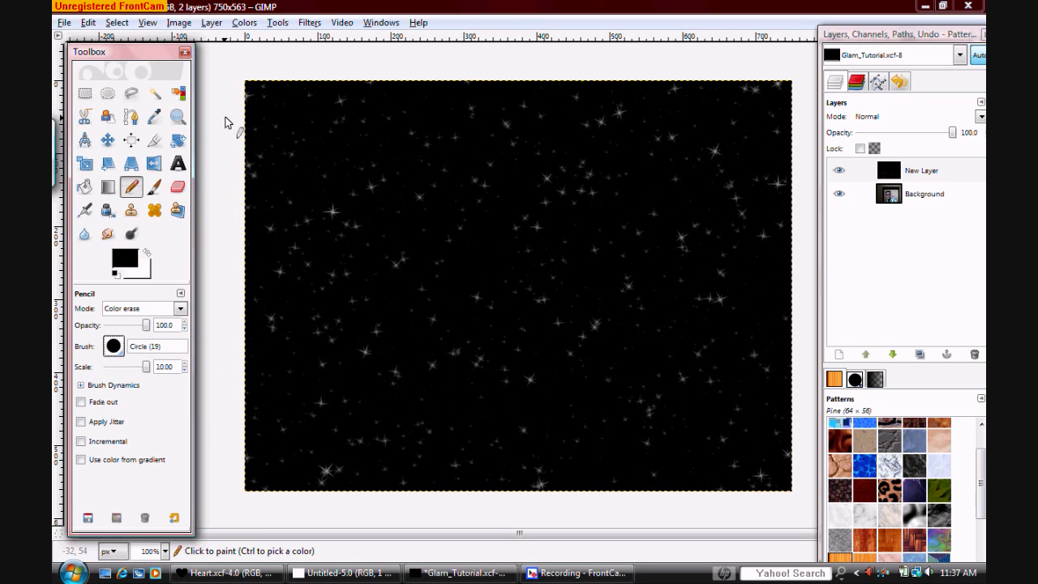
{"action": "left_click", "coordinate": [244, 144]}
{"action": "mouse_move", "coordinate": [275, 83]}
{"action": "left_mouse_down"}
{"action": "mouse_move", "coordinate": [265, 187]}
{"action": "mouse_move", "coordinate": [285, 264]}
{"action": "mouse_move", "coordinate": [517, 12]}
{"action": "mouse_move", "coordinate": [217, 478]}
{"action": "mouse_move", "coordinate": [490, 212]}
{"action": "mouse_move", "coordinate": [623, 50]}
{"action": "mouse_move", "coordinate": [366, 485]}
{"action": "mouse_move", "coordinate": [553, 342]}
{"action": "mouse_move", "coordinate": [694, 112]}
{"action": "mouse_move", "coordinate": [751, 65]}
{"action": "mouse_move", "coordinate": [635, 402]}
{"action": "mouse_move", "coordinate": [697, 486]}
{"action": "mouse_move", "coordinate": [799, 370]}
{"action": "mouse_move", "coordinate": [736, 509]}
{"action": "mouse_move", "coordinate": [787, 470]}
{"action": "left_mouse_up"}
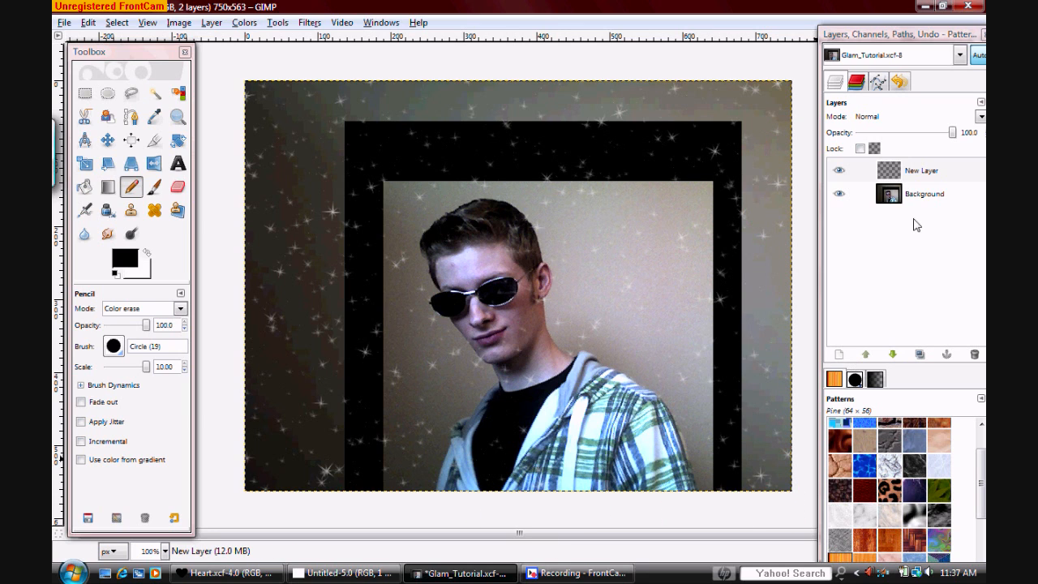
Intensify the sparkles by merging a duplicate of their layer, set to 35.9 opacity, down into the original
{"action": "left_click", "coordinate": [924, 173]}
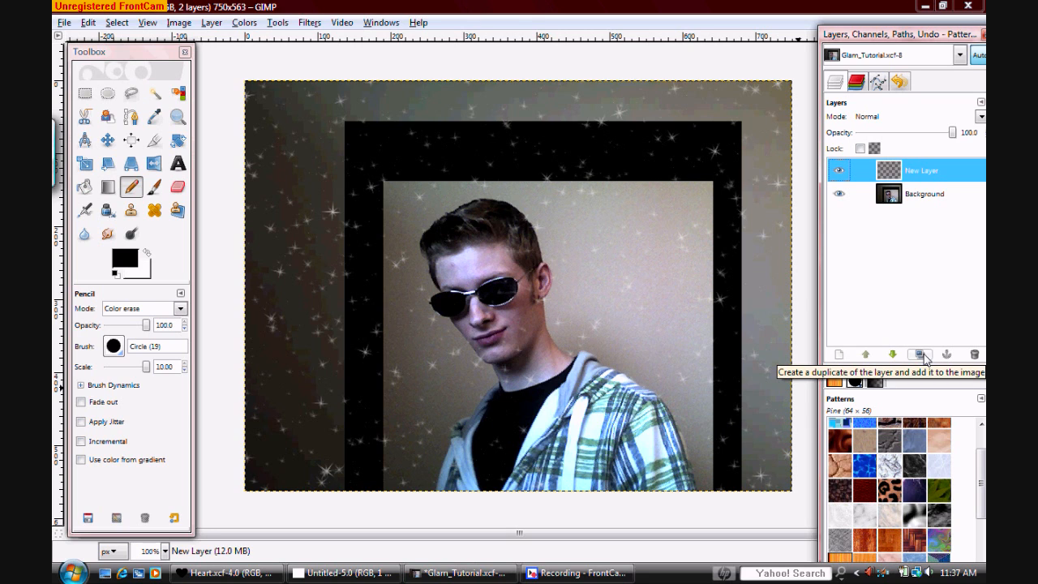
{"action": "left_click", "coordinate": [921, 356]}
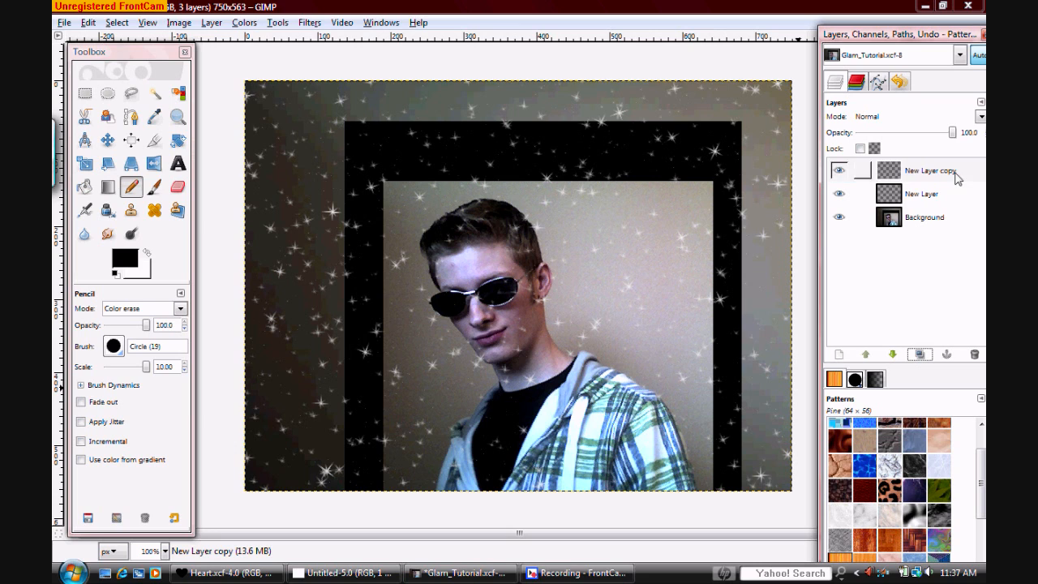
{"action": "left_click", "coordinate": [916, 170]}
{"action": "left_click_drag", "start_coordinate": [952, 138], "coordinate": [893, 140]}
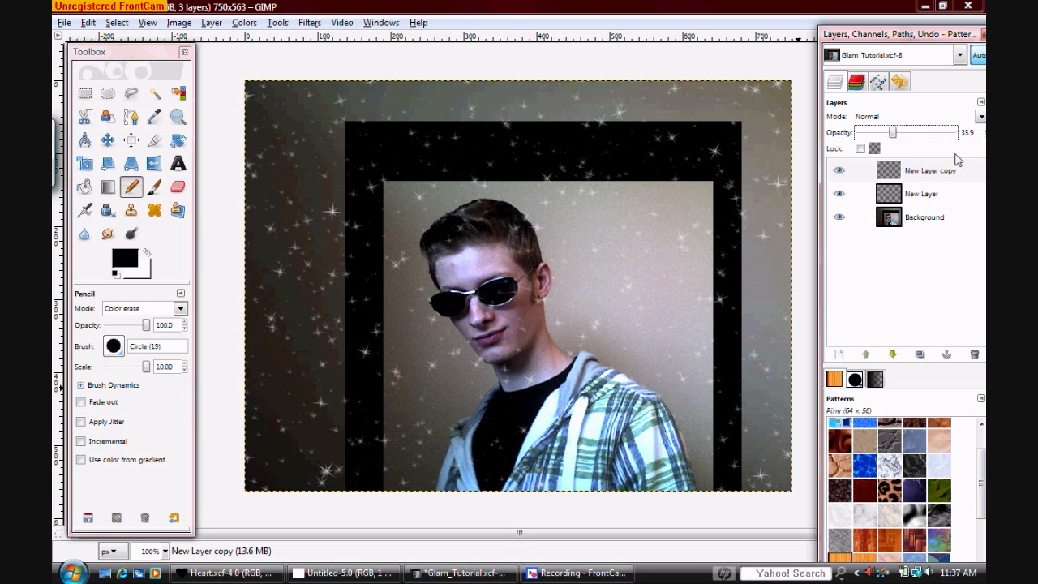
{"action": "right_click", "coordinate": [928, 172]}
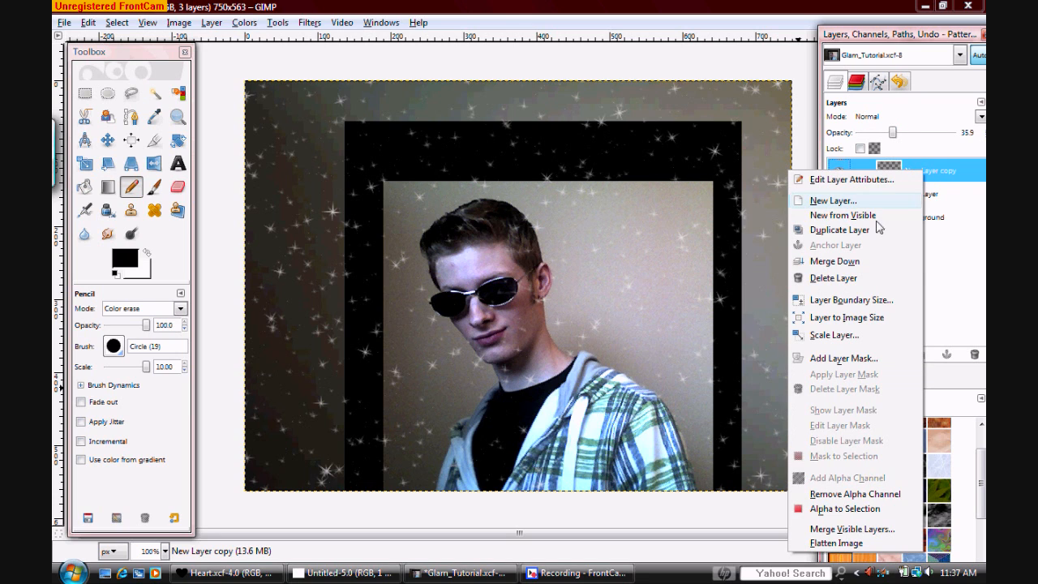
{"action": "left_click", "coordinate": [843, 263]}
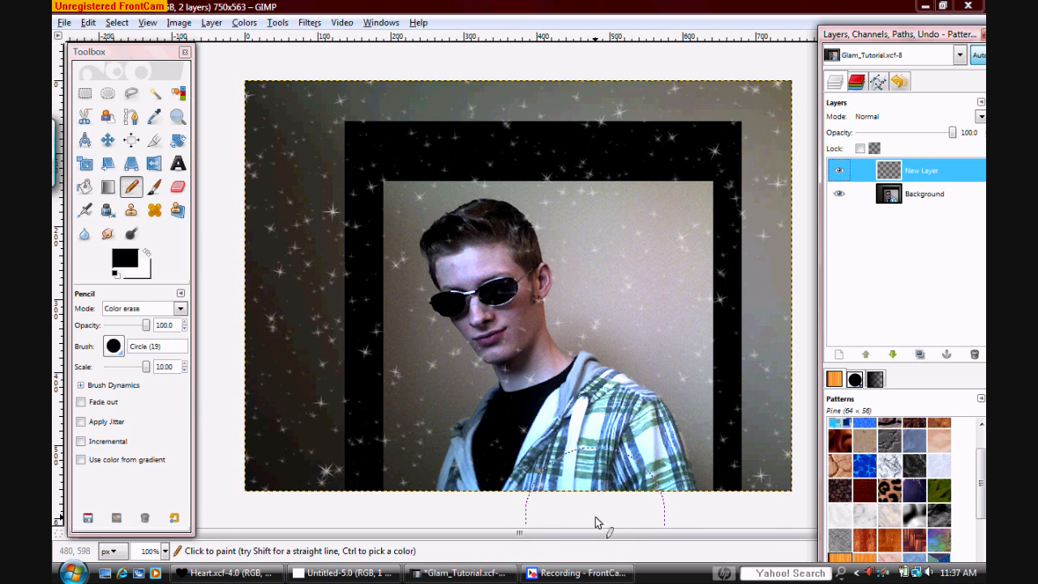
Add a second transparent layer above the sparkle layer and bucket-fill it with black
{"action": "left_click", "coordinate": [843, 355]}
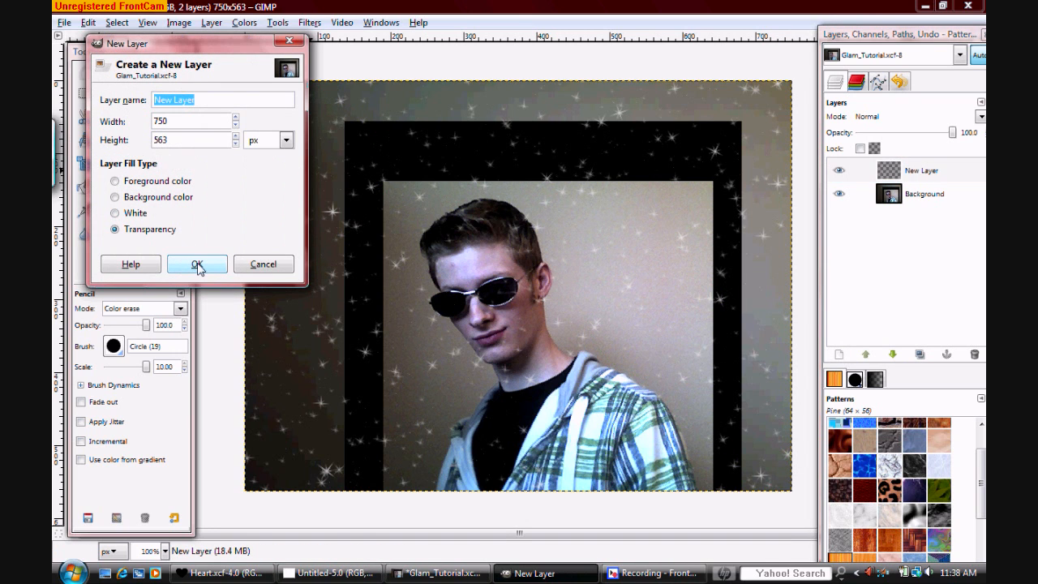
{"action": "left_click", "coordinate": [197, 267]}
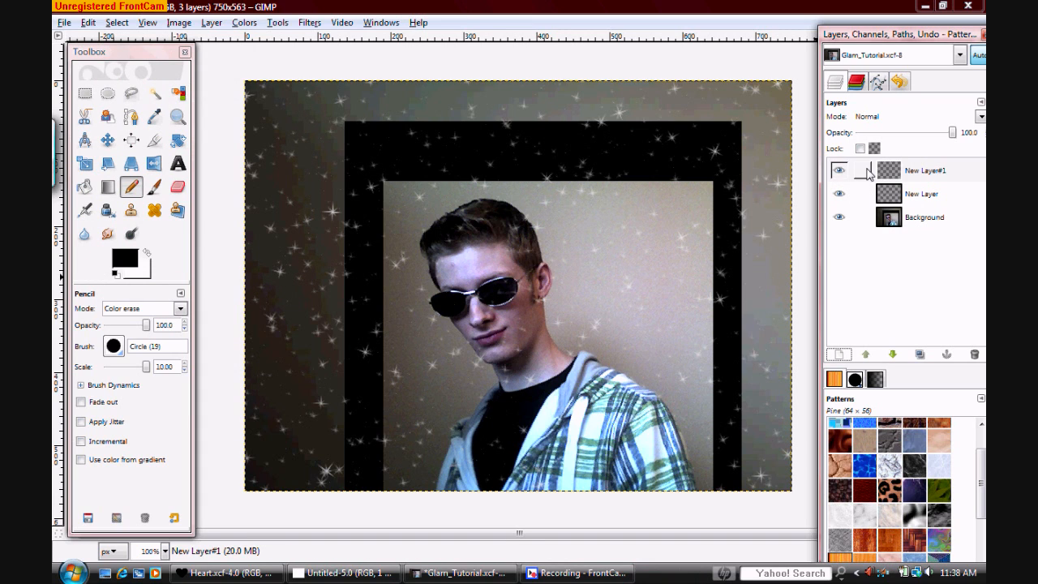
{"action": "left_click", "coordinate": [940, 174]}
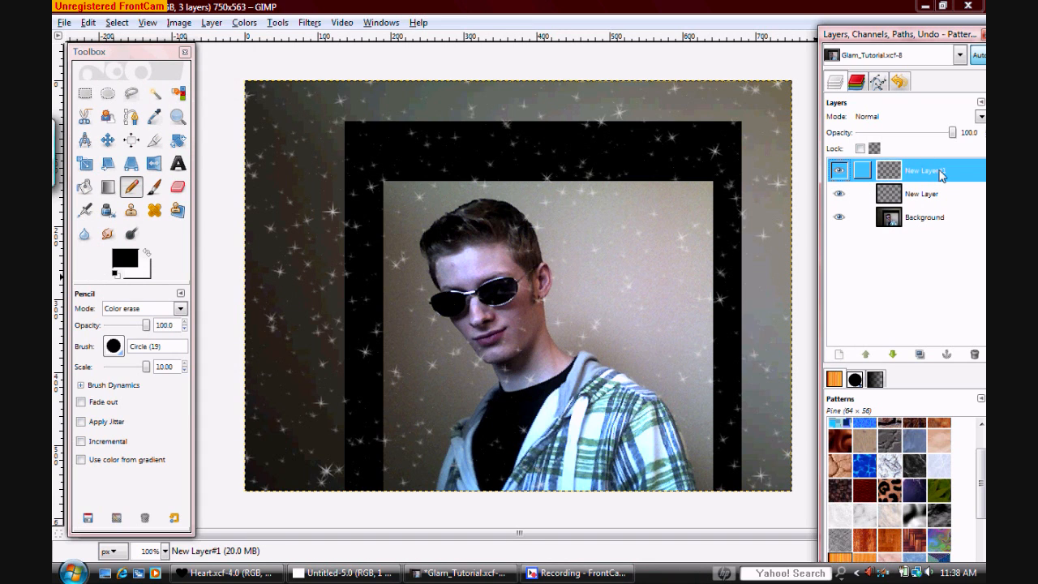
{"action": "left_click", "coordinate": [86, 187]}
{"action": "left_click", "coordinate": [416, 202]}
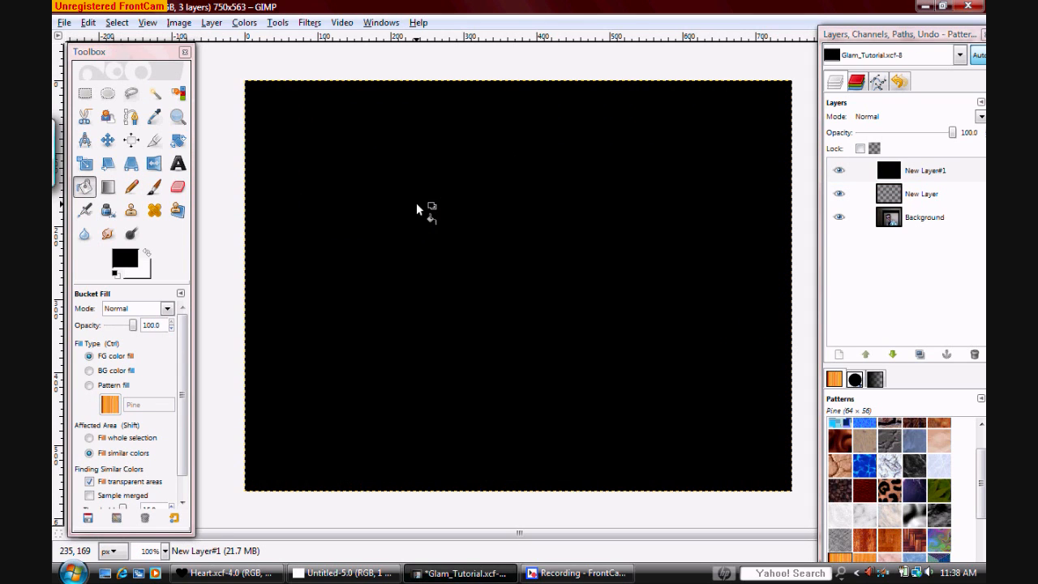
Apply HSV Noise to the second black layer with the holdness lowered below 6 for denser specks
{"action": "left_click", "coordinate": [310, 23]}
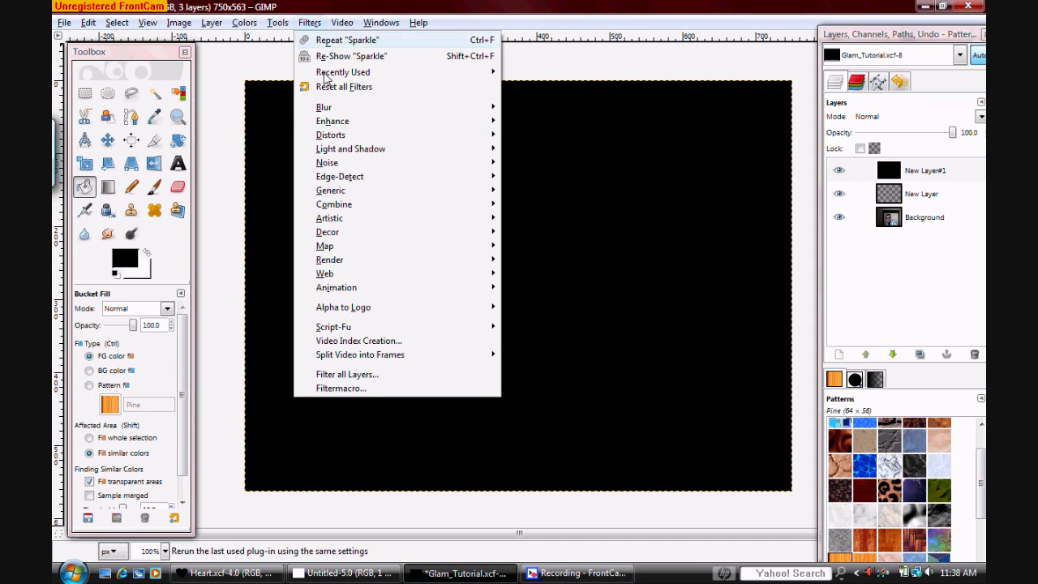
{"action": "mouse_move", "coordinate": [472, 163]}
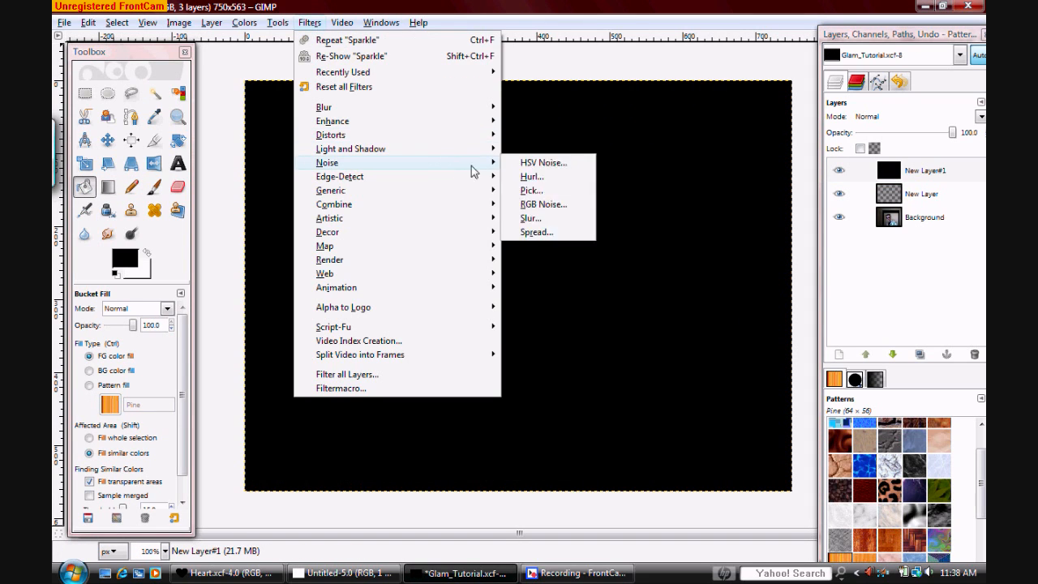
{"action": "left_click", "coordinate": [552, 161]}
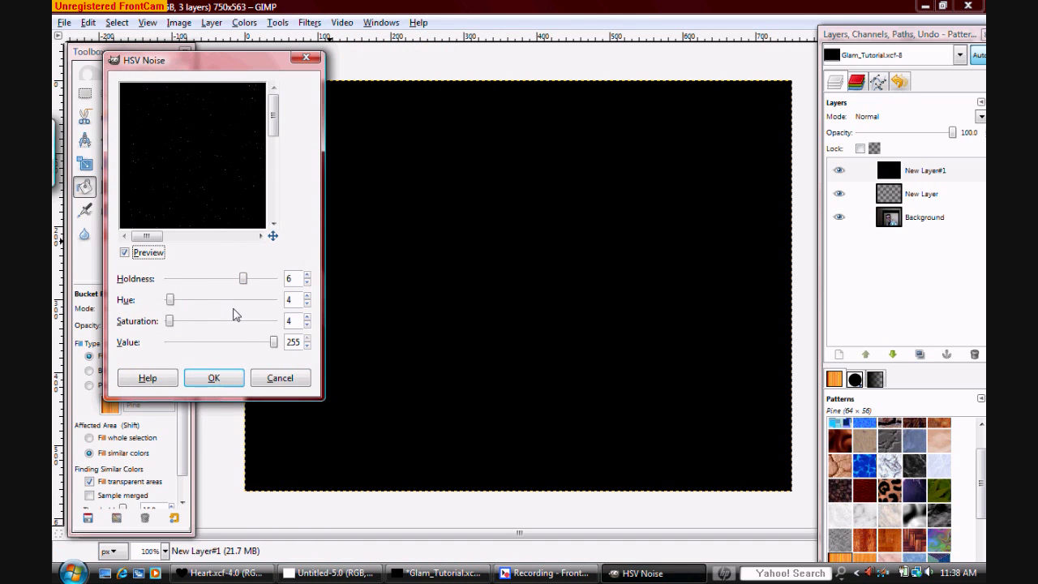
{"action": "left_click", "coordinate": [307, 284]}
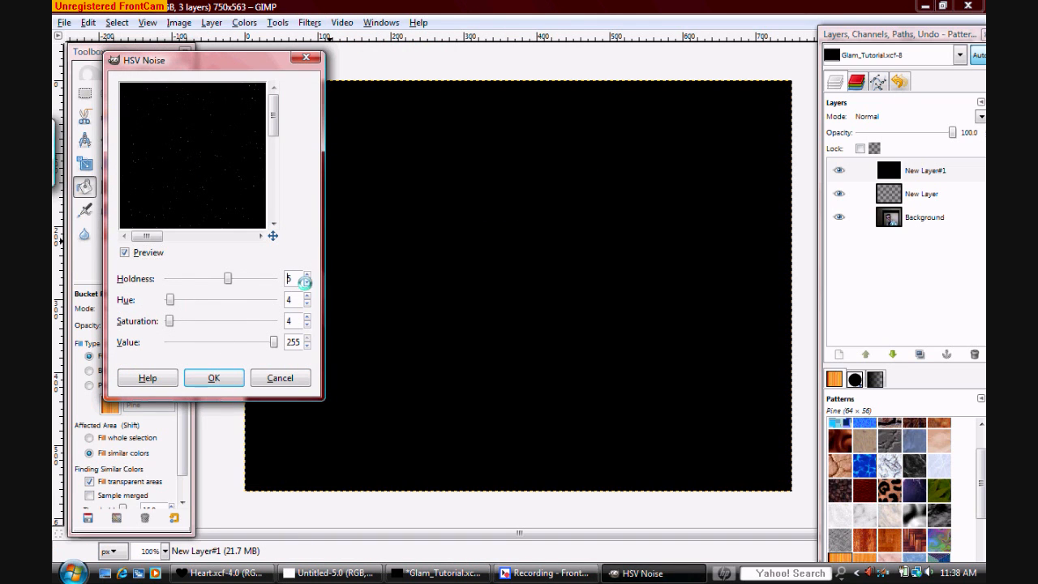
{"action": "left_click", "coordinate": [306, 283]}
{"action": "left_click", "coordinate": [217, 379]}
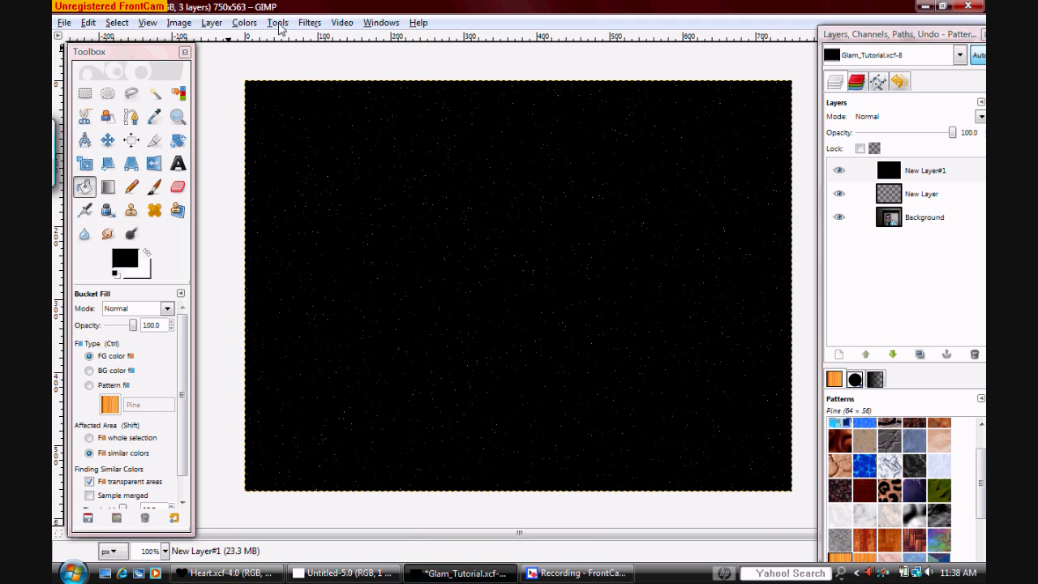
Colorize the specks on the second black layer with the hue set to 290
{"action": "left_click", "coordinate": [278, 22]}
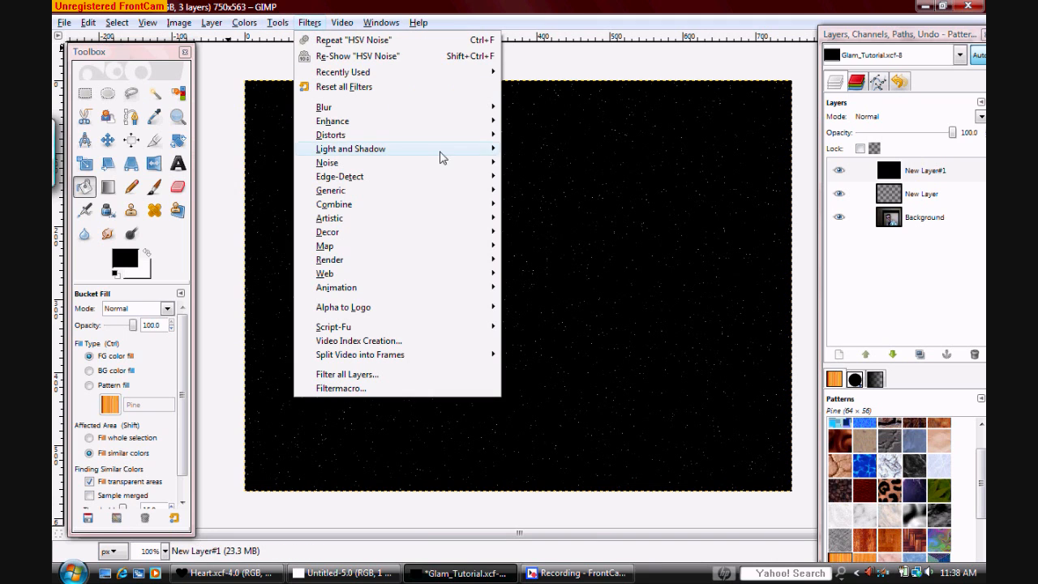
{"action": "mouse_move", "coordinate": [248, 26]}
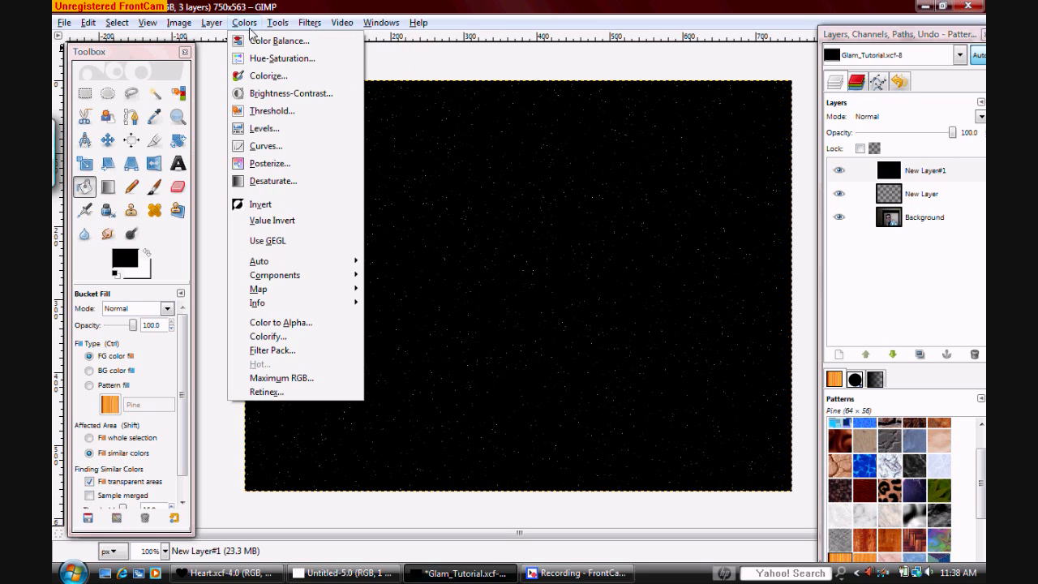
{"action": "left_click", "coordinate": [261, 75]}
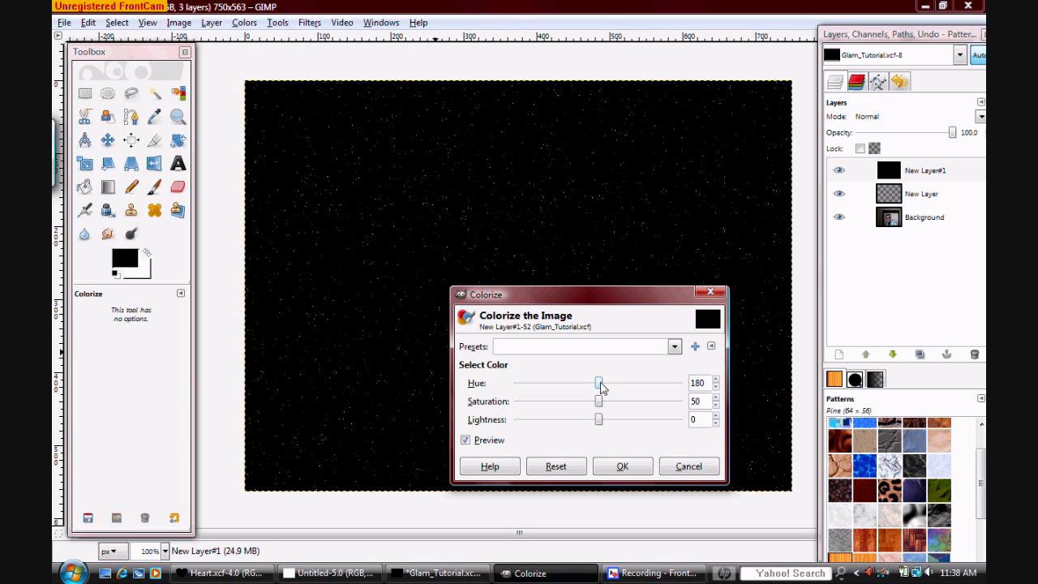
{"action": "left_click_drag", "start_coordinate": [601, 388], "coordinate": [649, 391]}
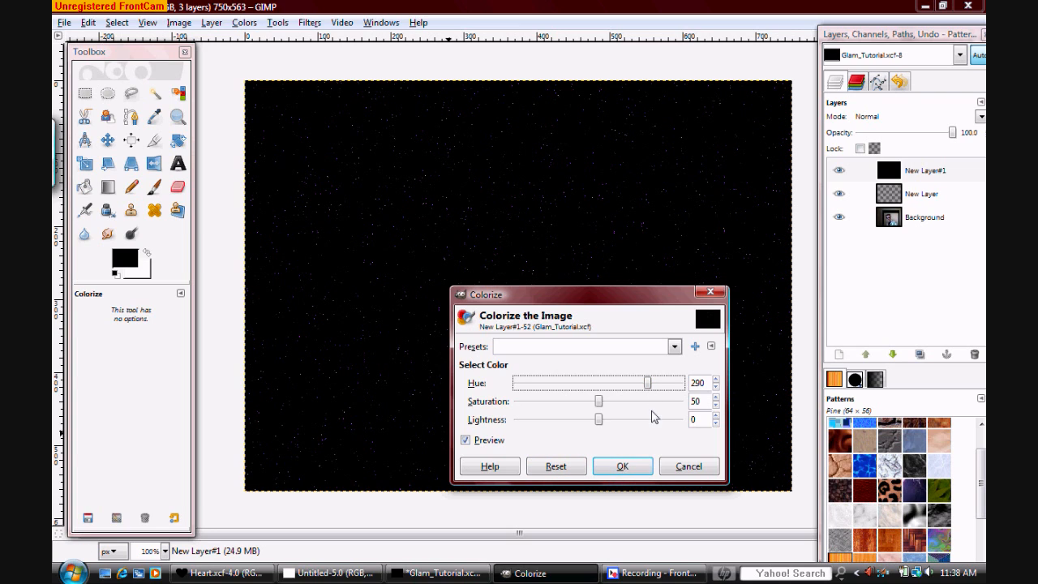
{"action": "left_click", "coordinate": [617, 474]}
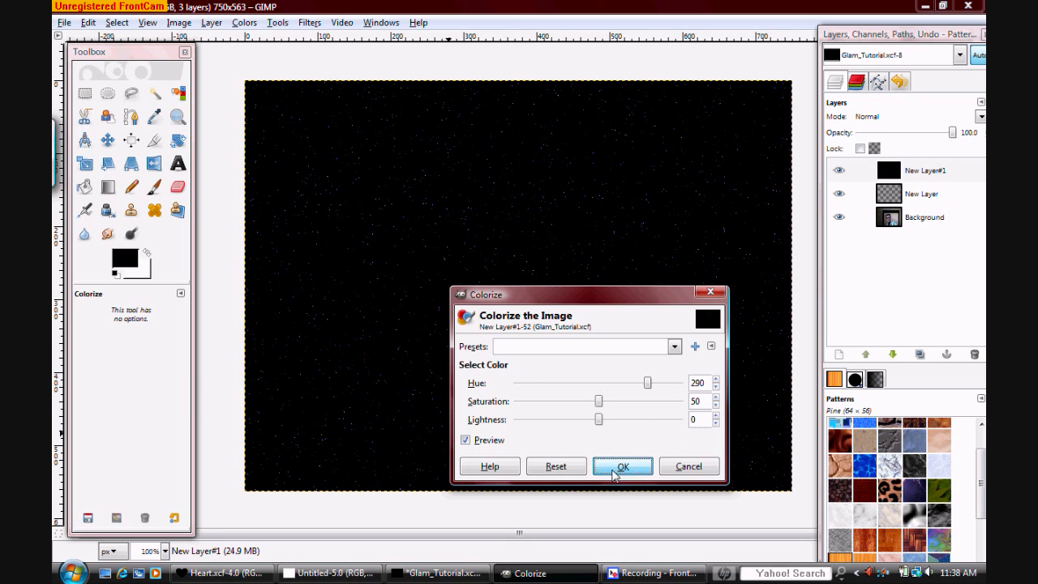
Apply the Sparkle filter to the second black layer with spike length 10 and random hue 0.50
{"action": "left_click", "coordinate": [310, 22]}
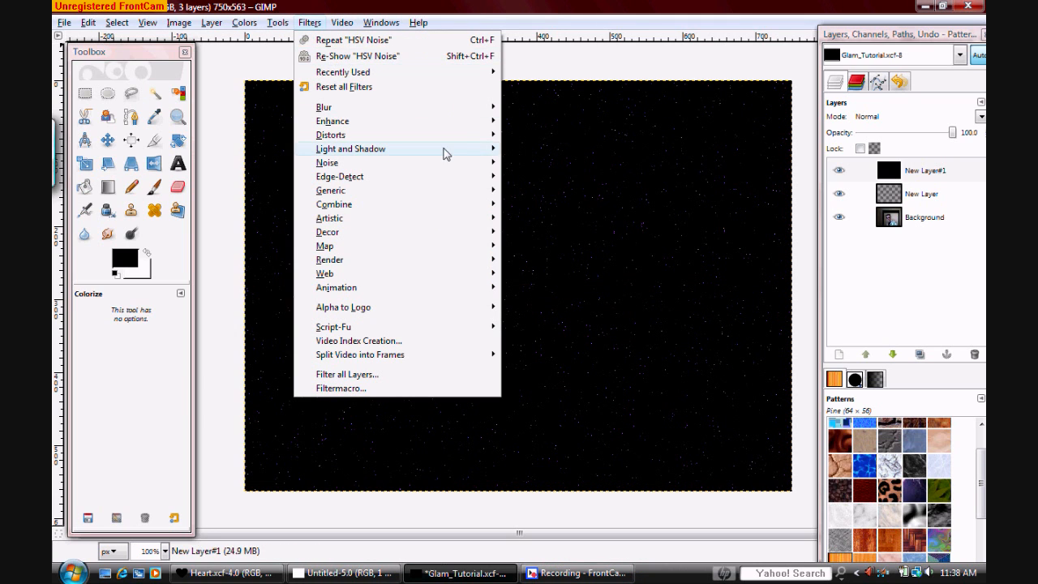
{"action": "left_click", "coordinate": [537, 192]}
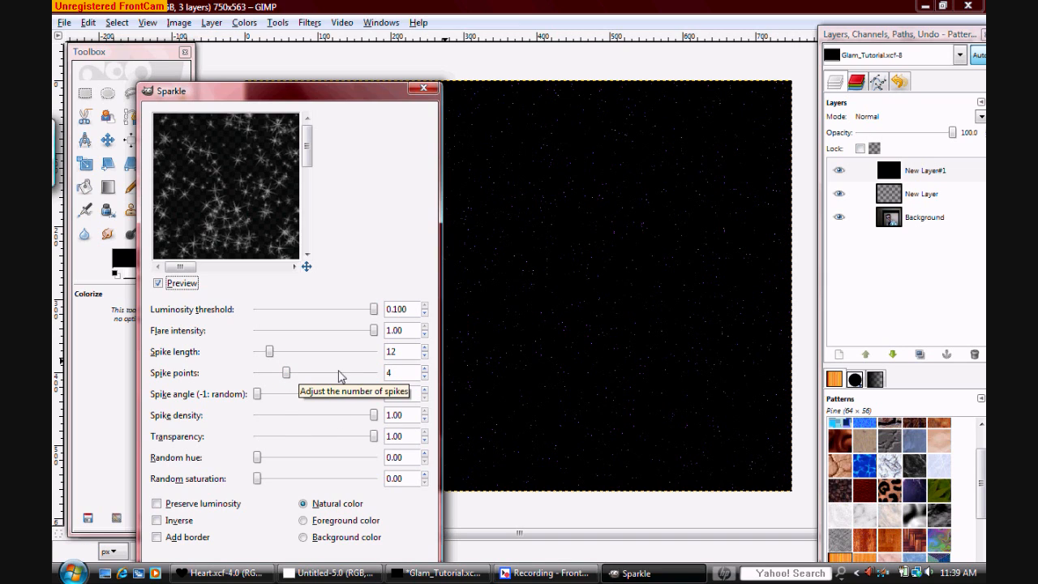
{"action": "left_click", "coordinate": [423, 354]}
{"action": "left_click", "coordinate": [422, 354]}
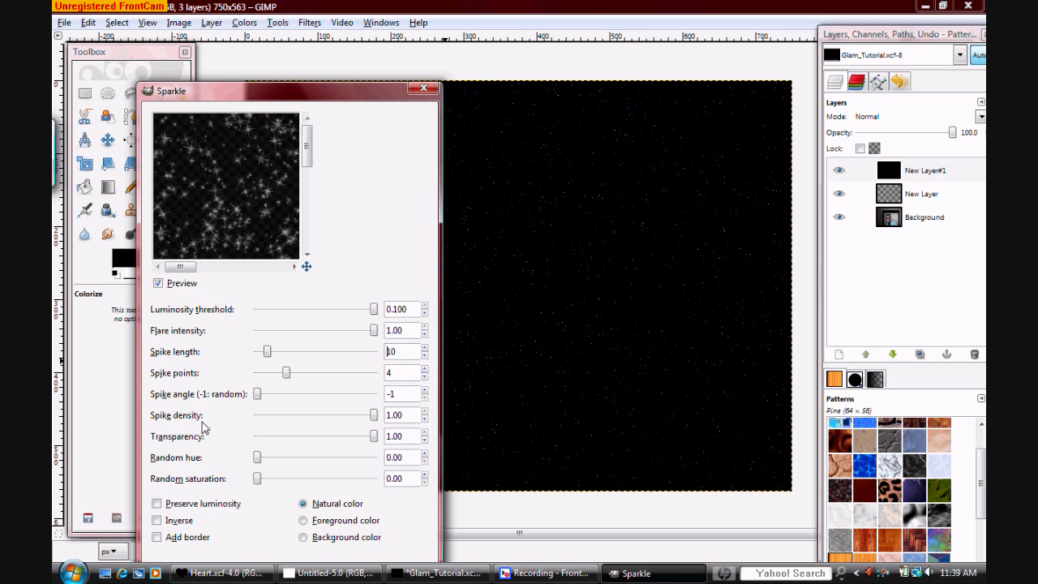
{"action": "left_click", "coordinate": [257, 459]}
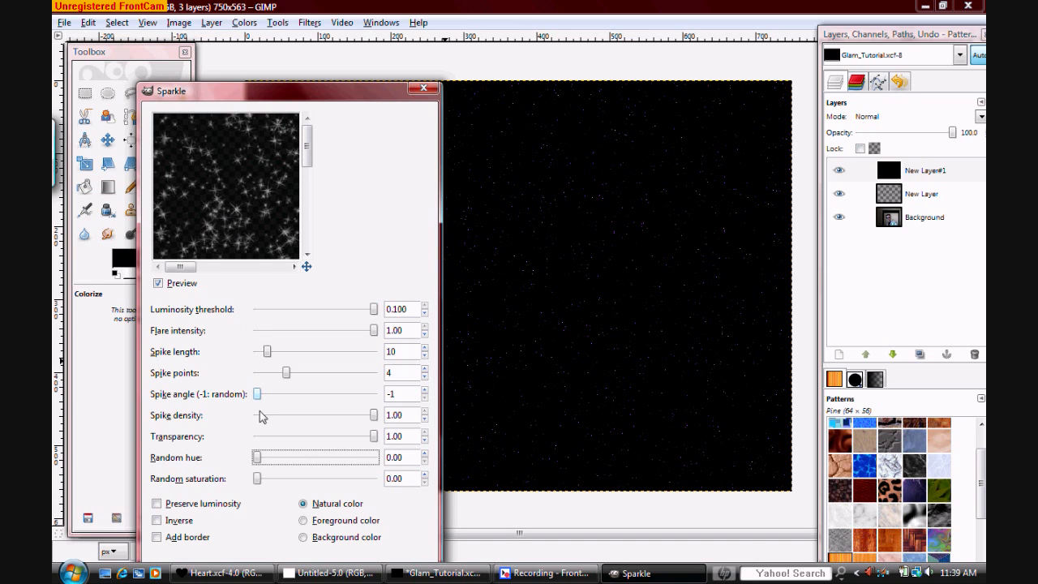
{"action": "left_click_drag", "start_coordinate": [257, 459], "coordinate": [262, 458]}
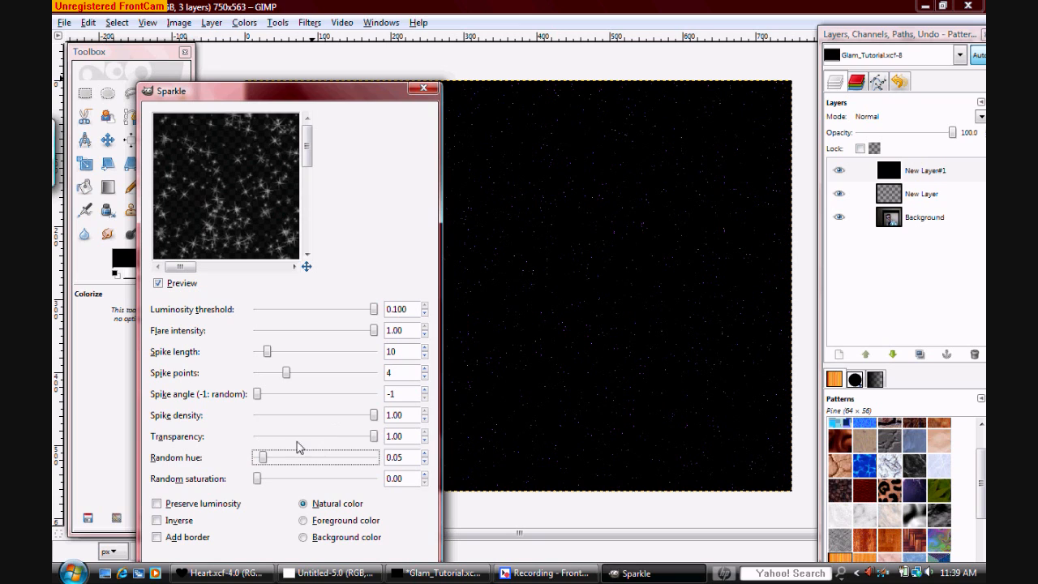
{"action": "left_click_drag", "start_coordinate": [265, 460], "coordinate": [276, 459]}
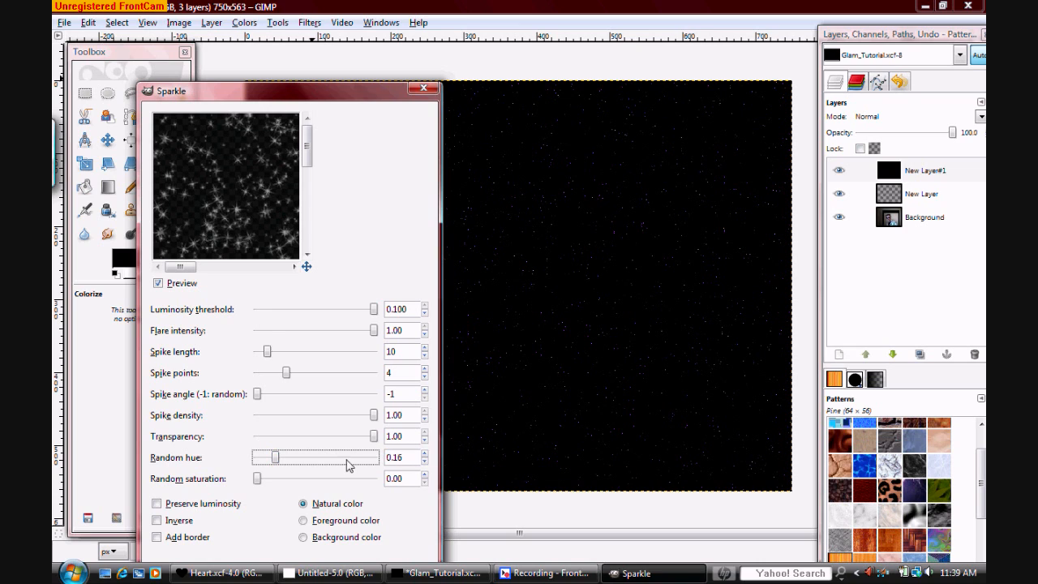
{"action": "left_click_drag", "start_coordinate": [277, 459], "coordinate": [314, 459]}
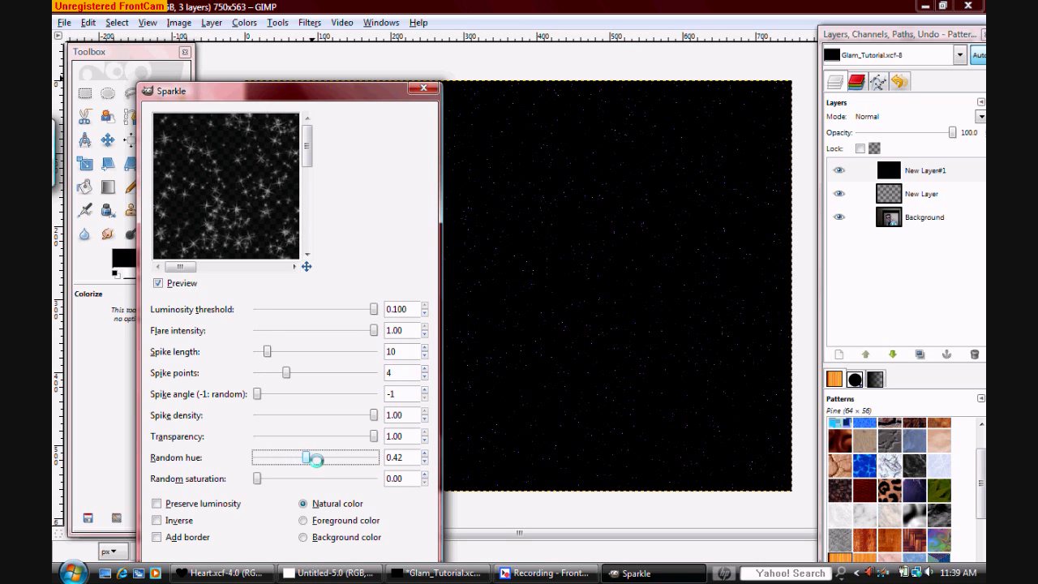
{"action": "left_click", "coordinate": [424, 454]}
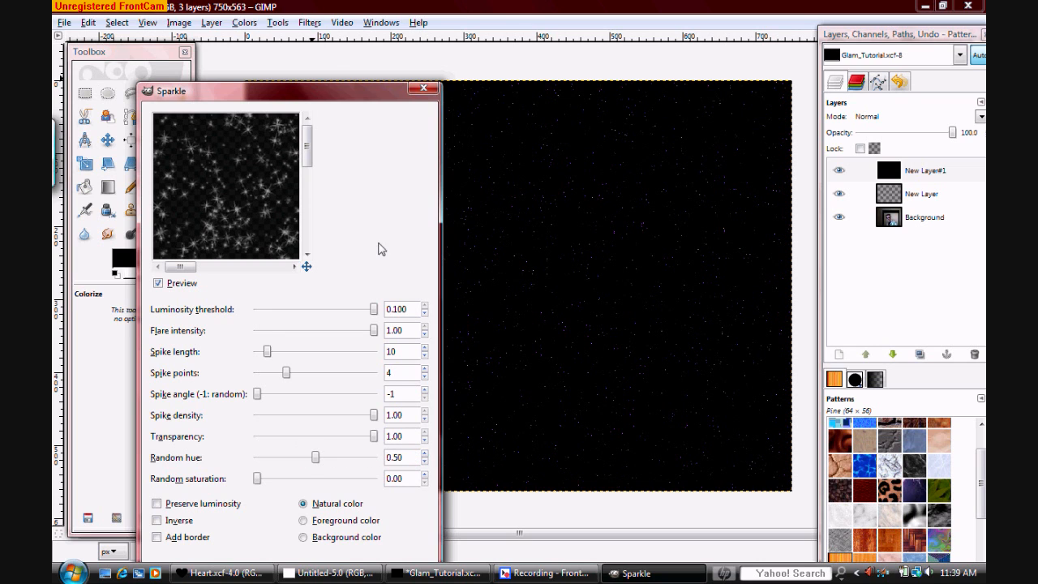
{"action": "left_click_drag", "start_coordinate": [341, 91], "coordinate": [338, 44]}
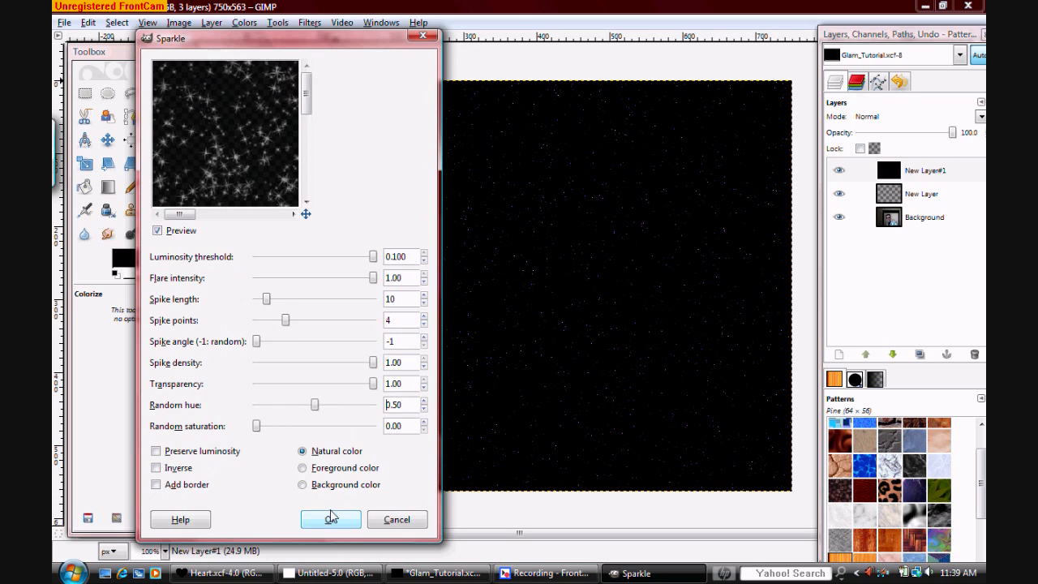
{"action": "left_click", "coordinate": [331, 520]}
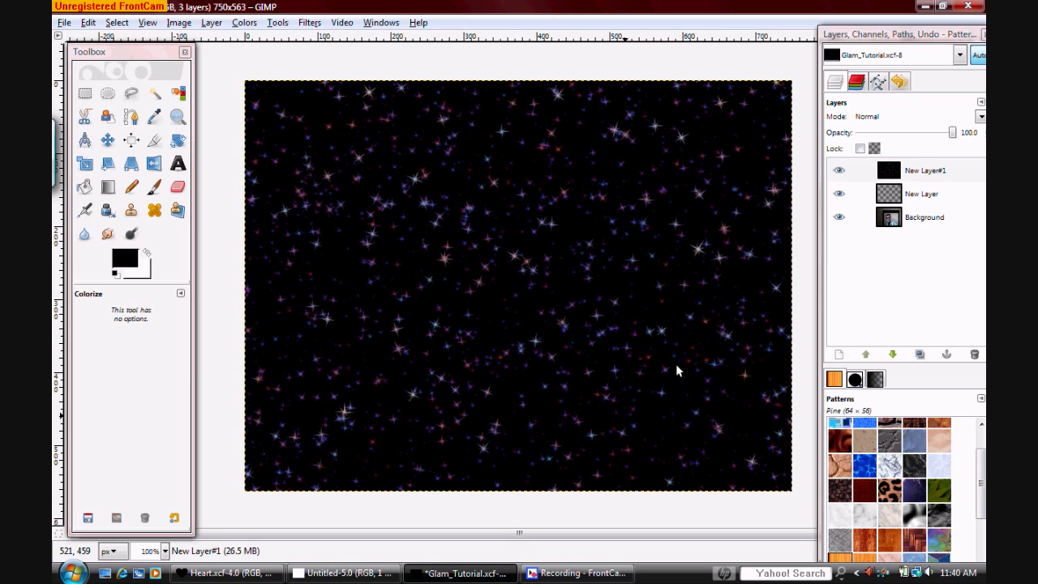
Erase the black from the whole second sparkle layer with the Color erase Pencil and merge it down into the first sparkle layer
{"action": "left_click", "coordinate": [131, 186]}
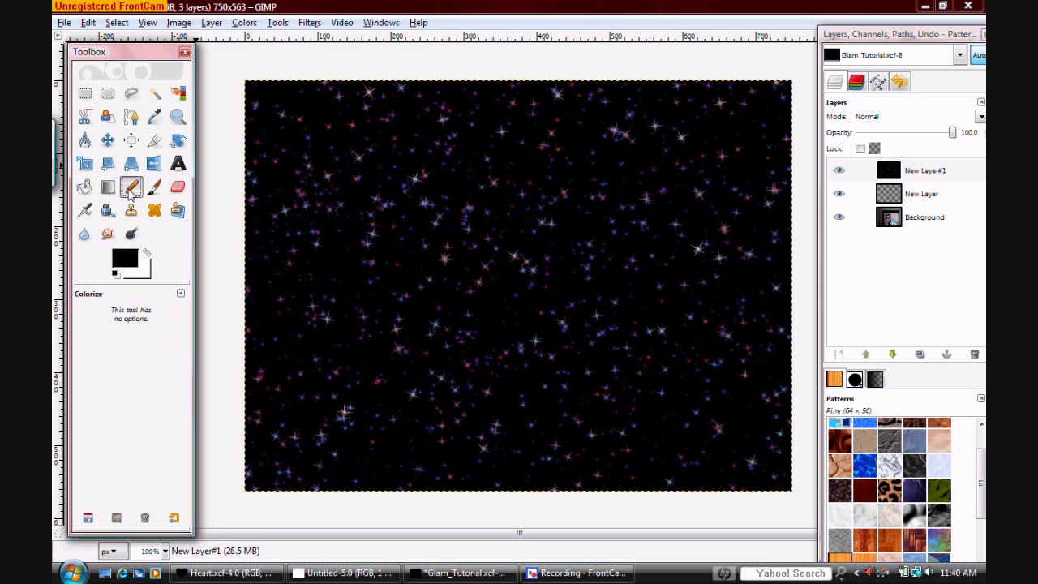
{"action": "mouse_move", "coordinate": [213, 172]}
{"action": "left_mouse_down"}
{"action": "mouse_move", "coordinate": [283, 40]}
{"action": "mouse_move", "coordinate": [179, 344]}
{"action": "mouse_move", "coordinate": [268, 308]}
{"action": "mouse_move", "coordinate": [225, 463]}
{"action": "mouse_move", "coordinate": [235, 463]}
{"action": "mouse_move", "coordinate": [399, 211]}
{"action": "mouse_move", "coordinate": [523, 71]}
{"action": "mouse_move", "coordinate": [342, 434]}
{"action": "mouse_move", "coordinate": [280, 528]}
{"action": "mouse_move", "coordinate": [450, 454]}
{"action": "mouse_move", "coordinate": [621, 89]}
{"action": "mouse_move", "coordinate": [663, 68]}
{"action": "mouse_move", "coordinate": [632, 292]}
{"action": "mouse_move", "coordinate": [480, 509]}
{"action": "mouse_move", "coordinate": [552, 487]}
{"action": "mouse_move", "coordinate": [754, 244]}
{"action": "mouse_move", "coordinate": [782, 243]}
{"action": "mouse_move", "coordinate": [696, 472]}
{"action": "mouse_move", "coordinate": [780, 451]}
{"action": "left_mouse_up"}
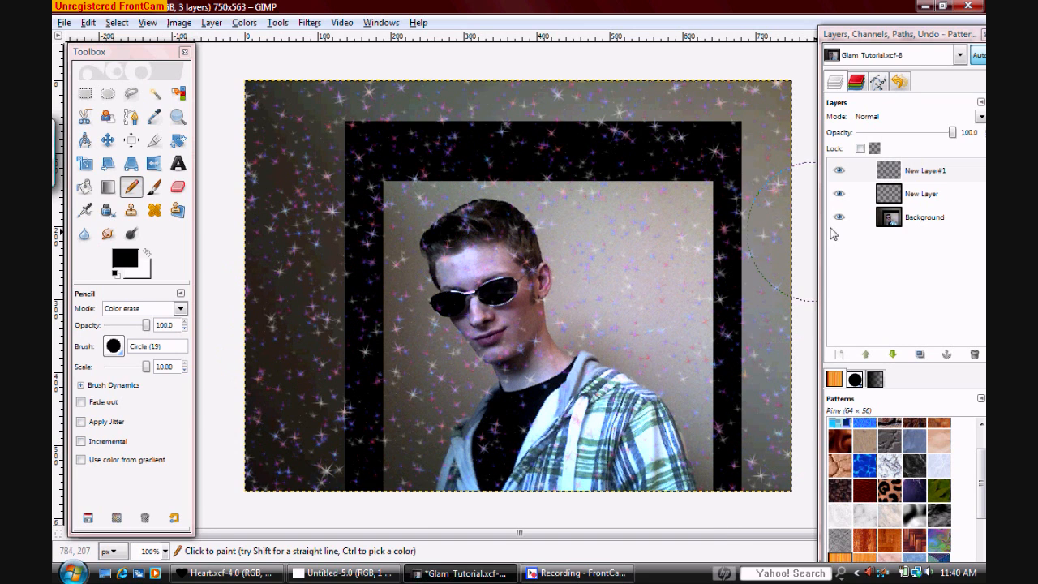
{"action": "left_click", "coordinate": [922, 174]}
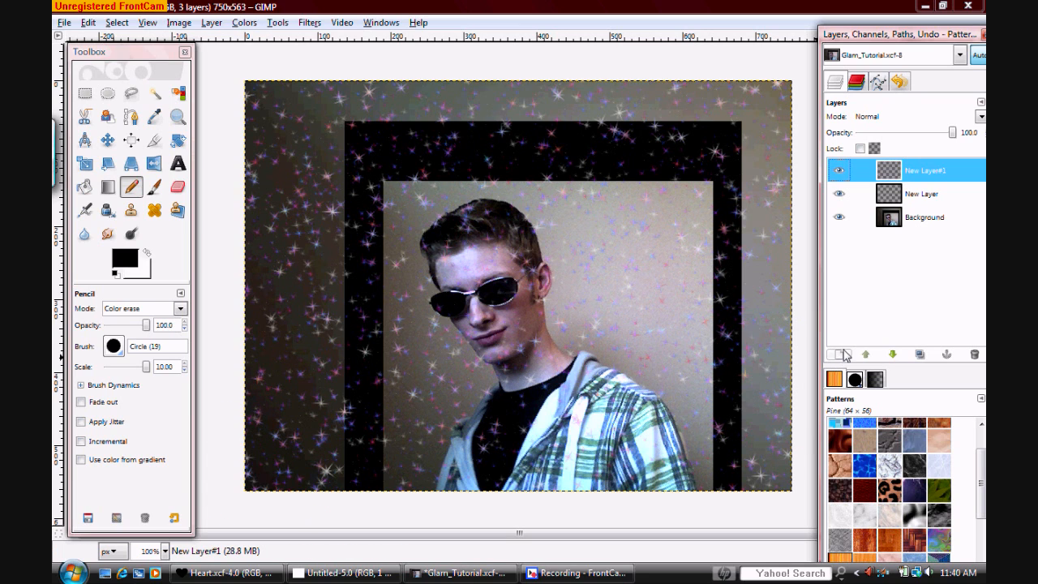
{"action": "right_click", "coordinate": [914, 177]}
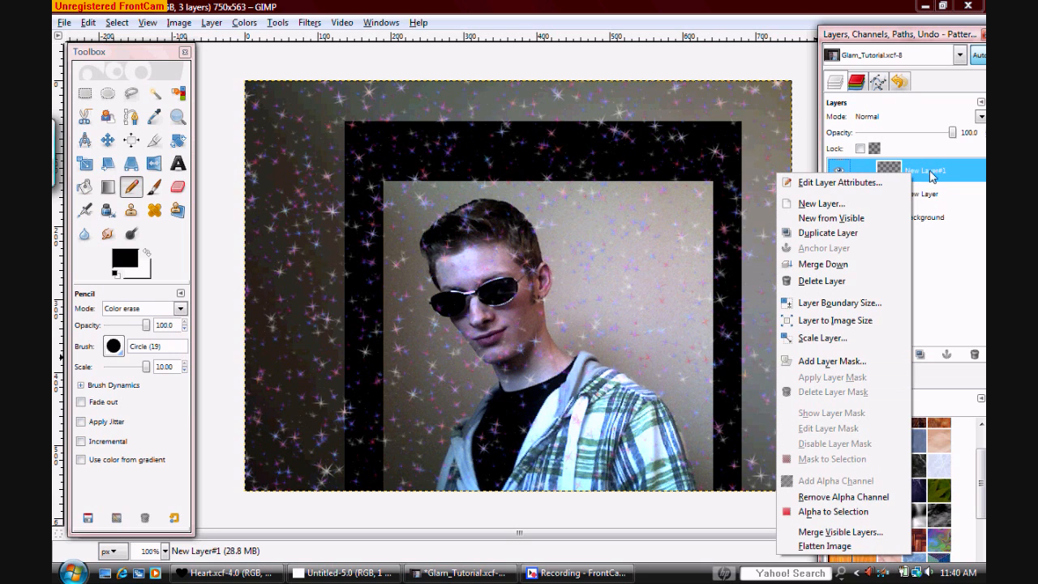
{"action": "left_click", "coordinate": [834, 264]}
{"action": "left_click", "coordinate": [841, 170]}
{"action": "left_click", "coordinate": [840, 170]}
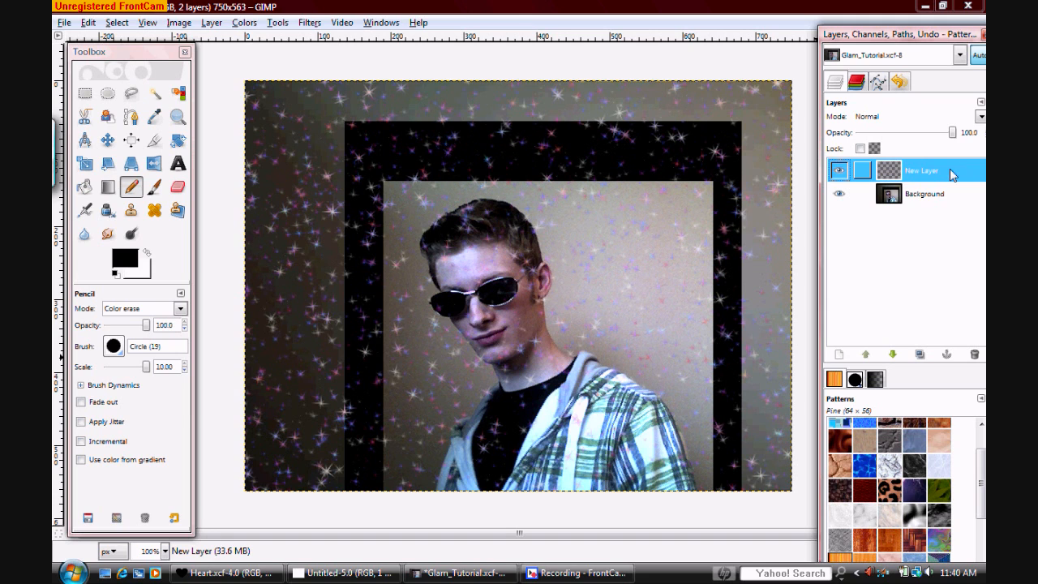
Add a transparent 750 × 563 px layer above the merged sparkle layer and reduce the Pencil's brush scale to 1.60
{"action": "left_click", "coordinate": [841, 354]}
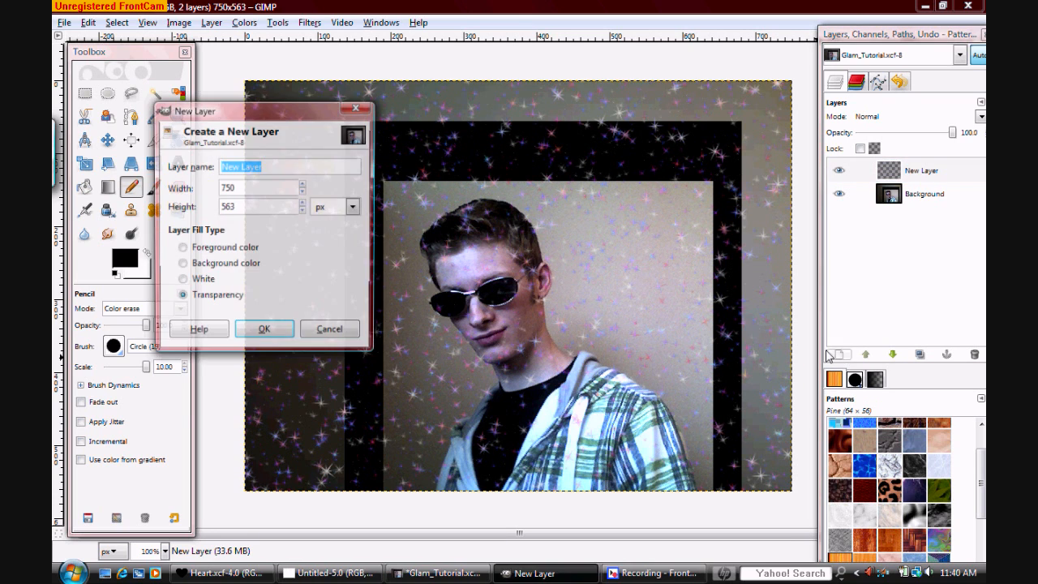
{"action": "left_click", "coordinate": [262, 332]}
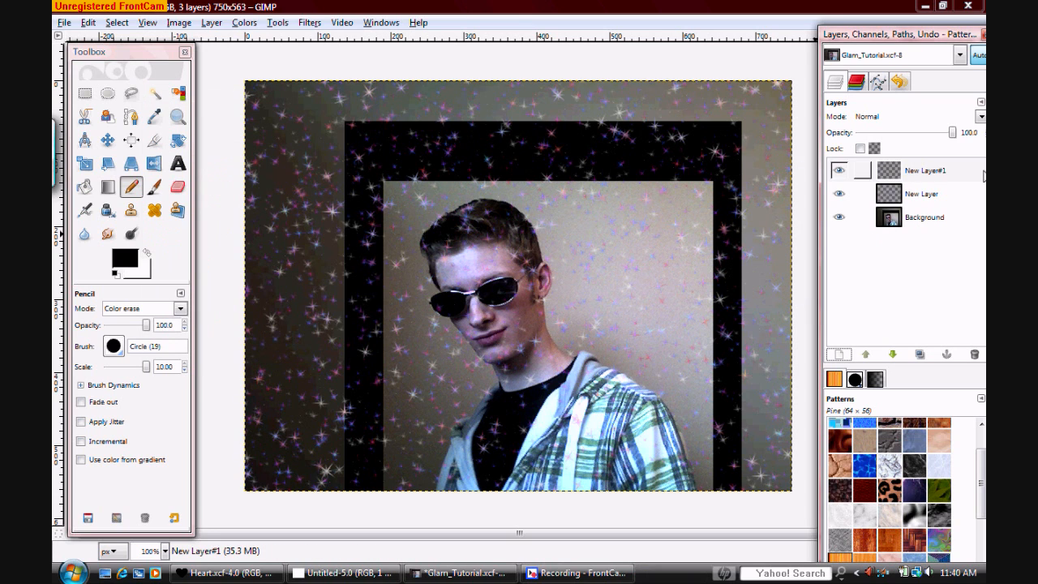
{"action": "left_click", "coordinate": [906, 178]}
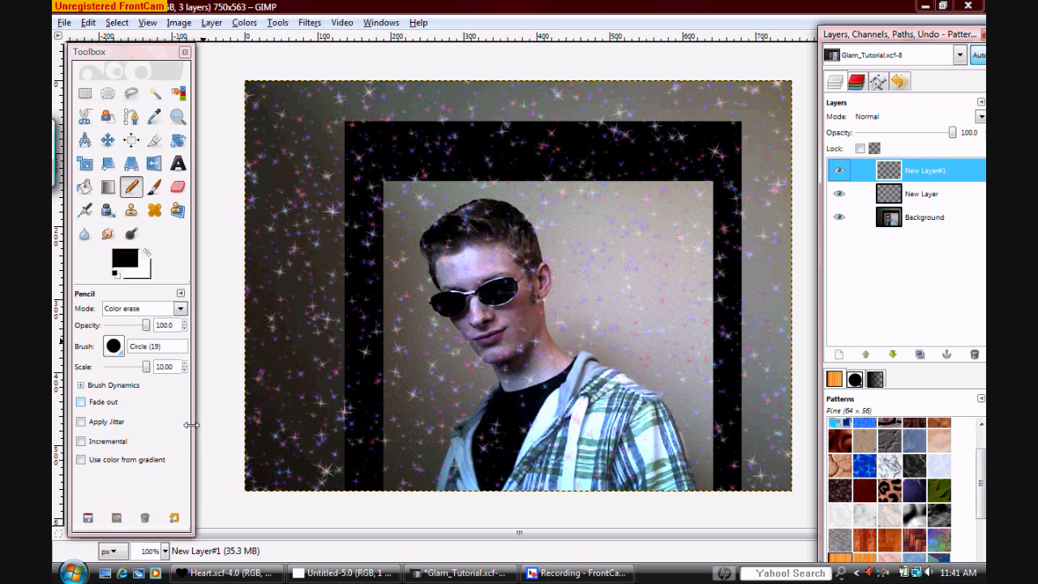
{"action": "left_click_drag", "start_coordinate": [146, 367], "coordinate": [137, 377]}
{"action": "left_click", "coordinate": [184, 364]}
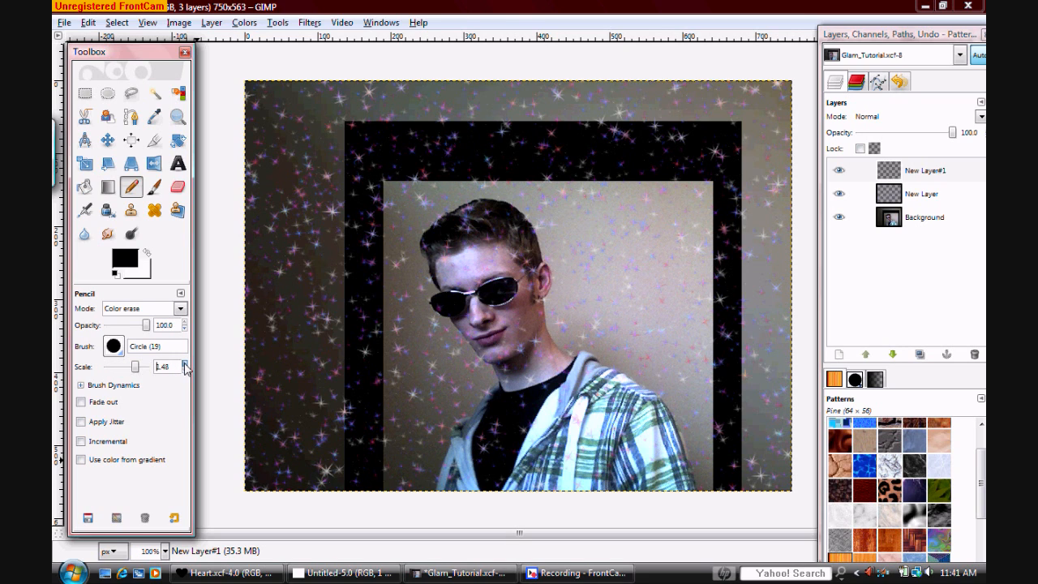
{"action": "left_click", "coordinate": [184, 364]}
Copy the black heart from the Heart.xcf image and choose the Clipboard brush for the Pencil
{"action": "left_click", "coordinate": [266, 559]}
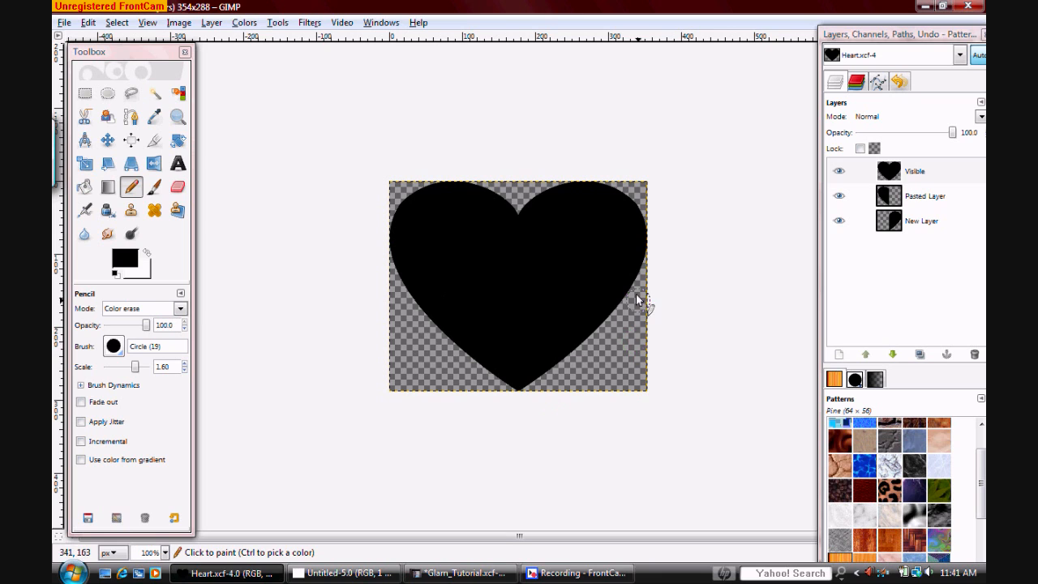
{"action": "right_click", "coordinate": [531, 258]}
{"action": "mouse_move", "coordinate": [604, 292]}
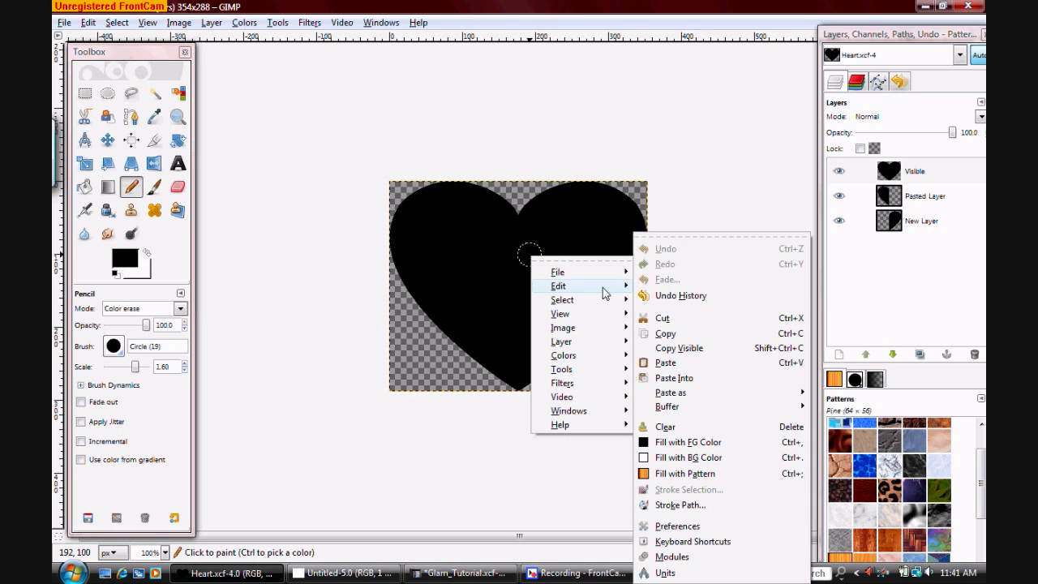
{"action": "left_click", "coordinate": [671, 333]}
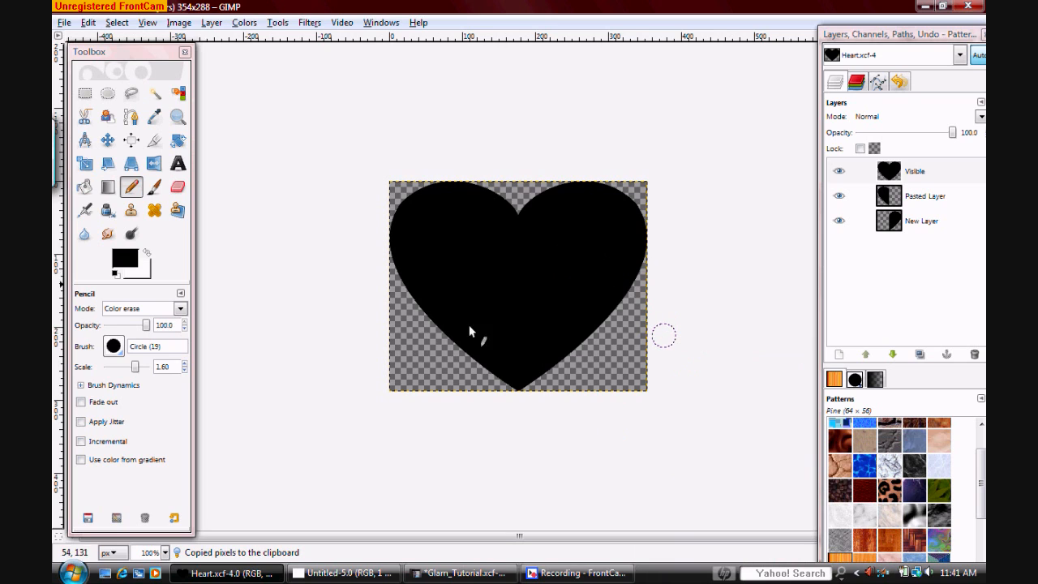
{"action": "left_click", "coordinate": [114, 346]}
{"action": "left_click", "coordinate": [114, 372]}
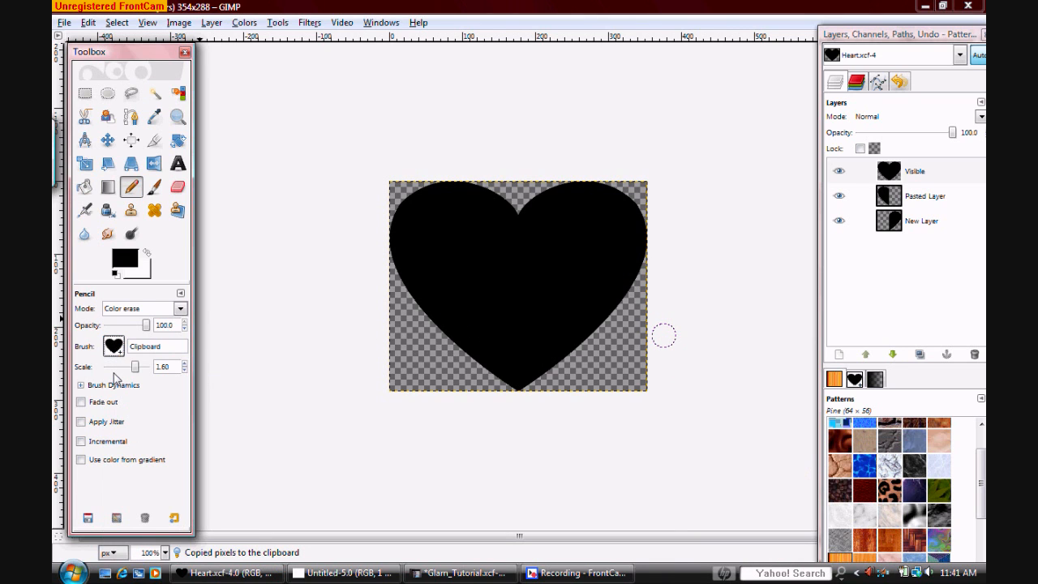
In Glam_Tutorial.xcf, stamp one black heart over the portrait on the new layer using the Pencil in Normal mode at scale 1.55
{"action": "left_click", "coordinate": [445, 573]}
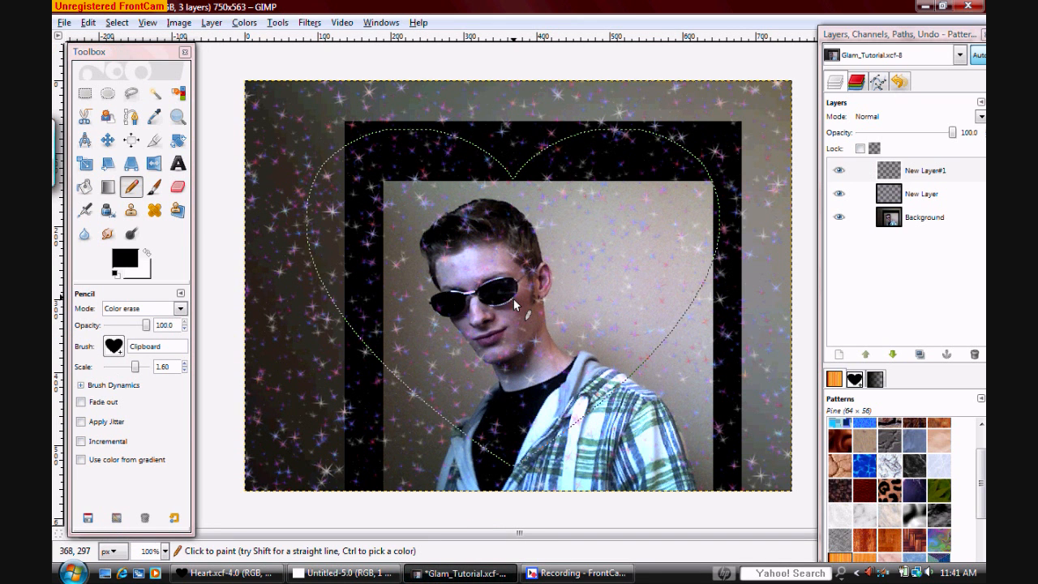
{"action": "left_click", "coordinate": [185, 370]}
{"action": "left_click", "coordinate": [185, 370]}
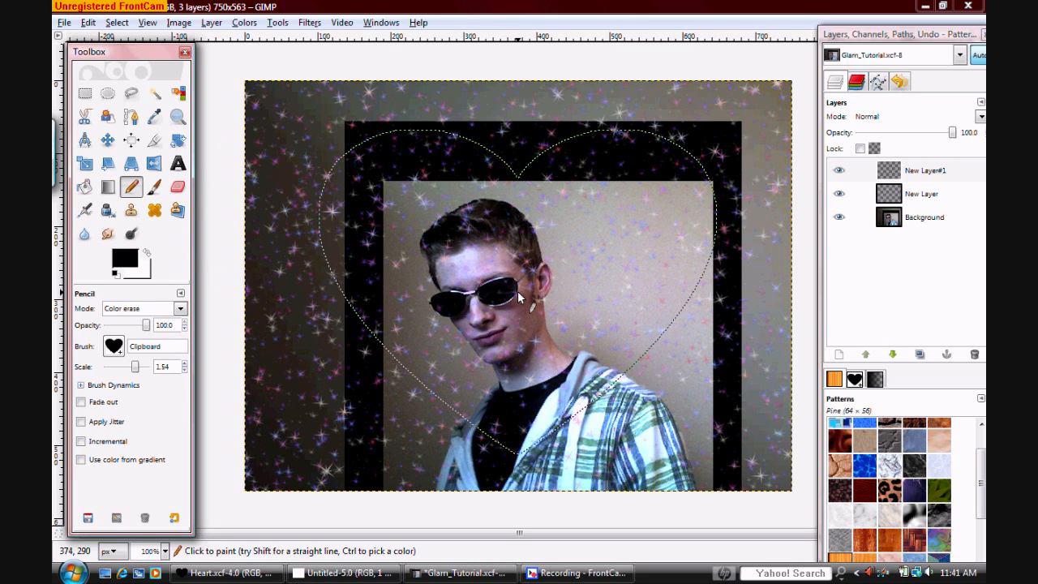
{"action": "left_click", "coordinate": [185, 363]}
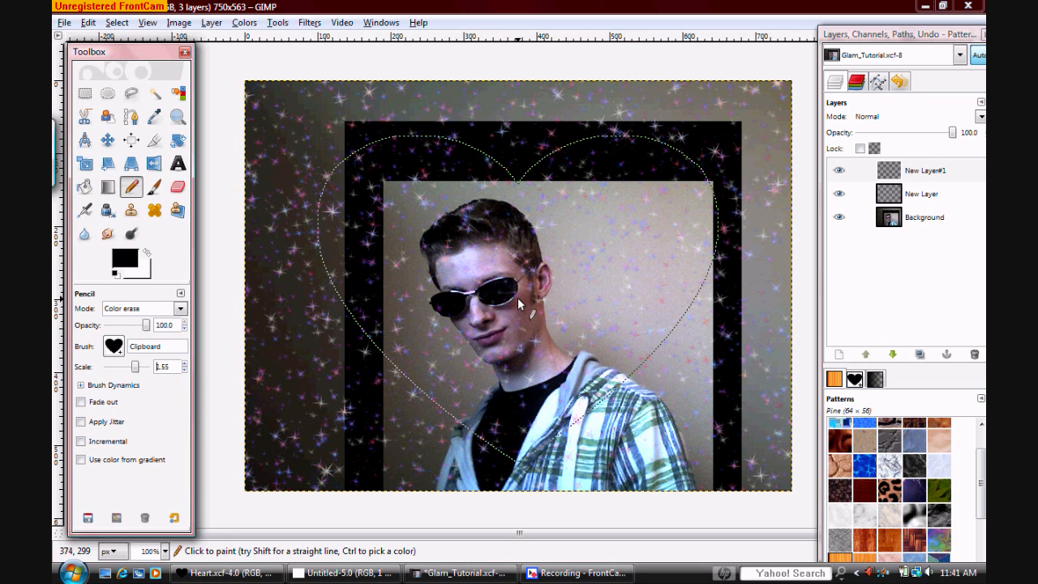
{"action": "left_click", "coordinate": [180, 308]}
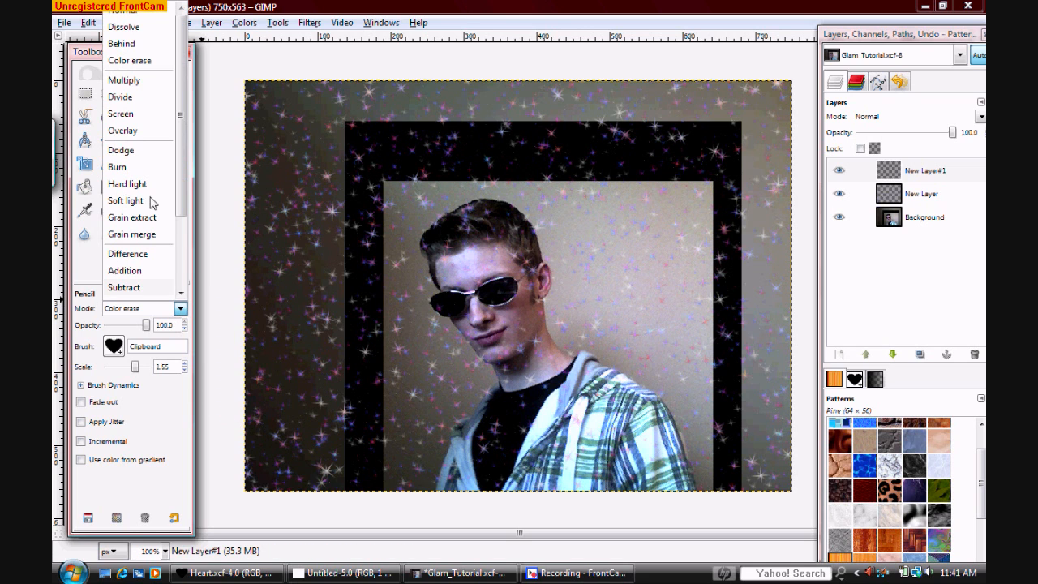
{"action": "left_click", "coordinate": [127, 13]}
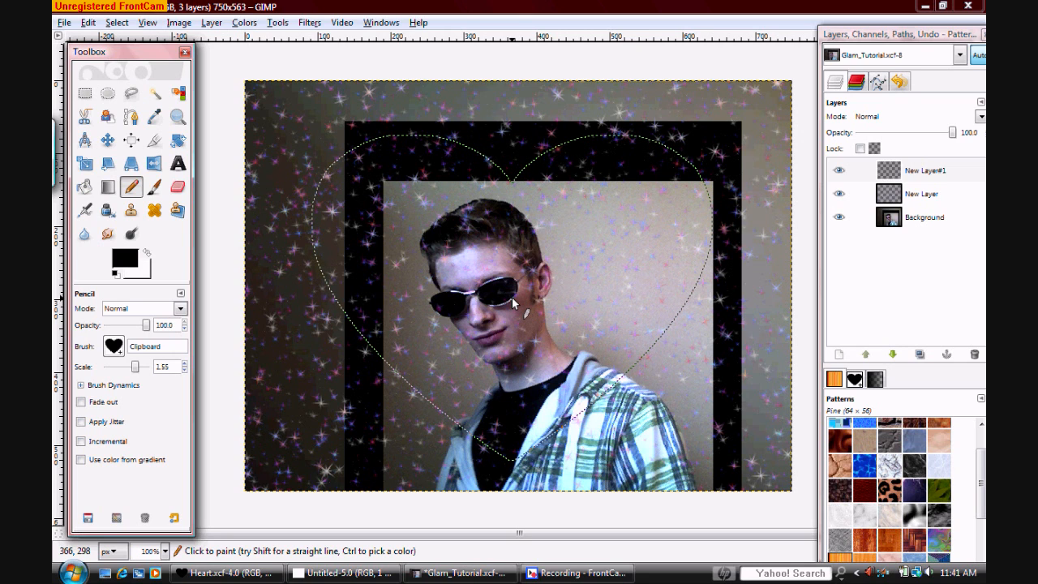
{"action": "left_click", "coordinate": [512, 297]}
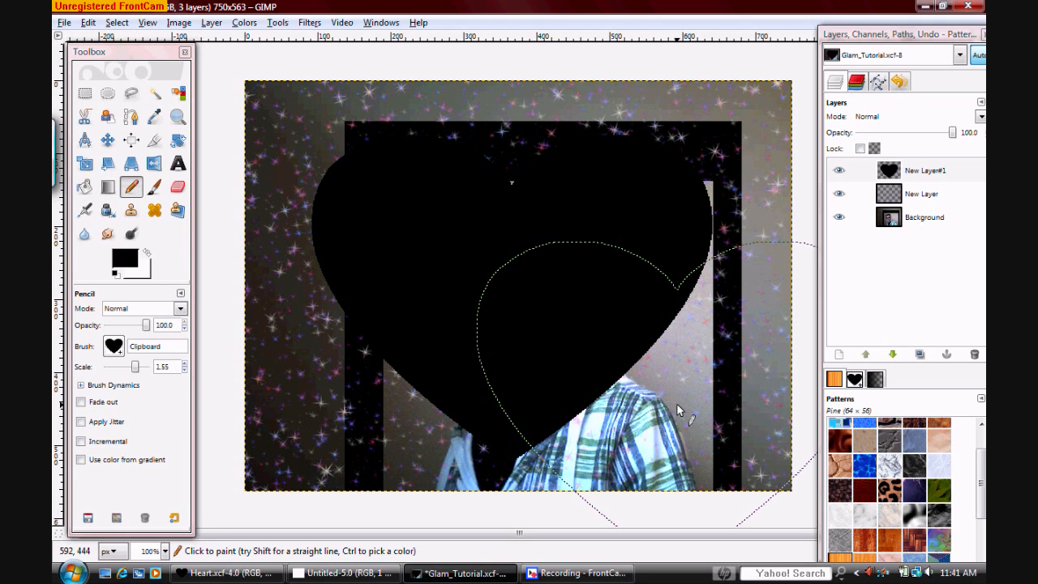
Select the black heart's area with Fuzzy Select, add a new transparent layer above it and hide the black heart layer
{"action": "left_click", "coordinate": [155, 94]}
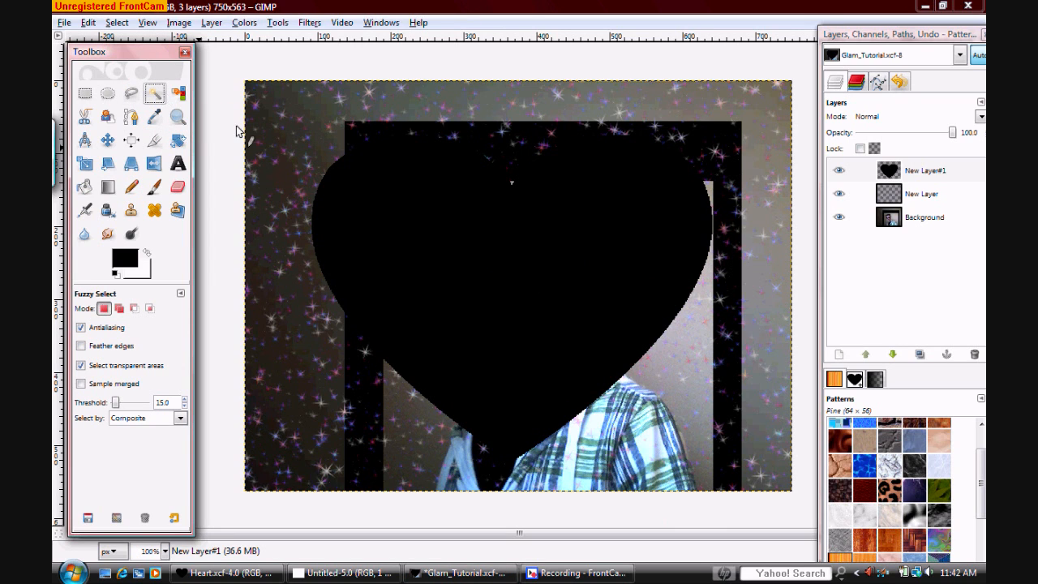
{"action": "left_click", "coordinate": [481, 245]}
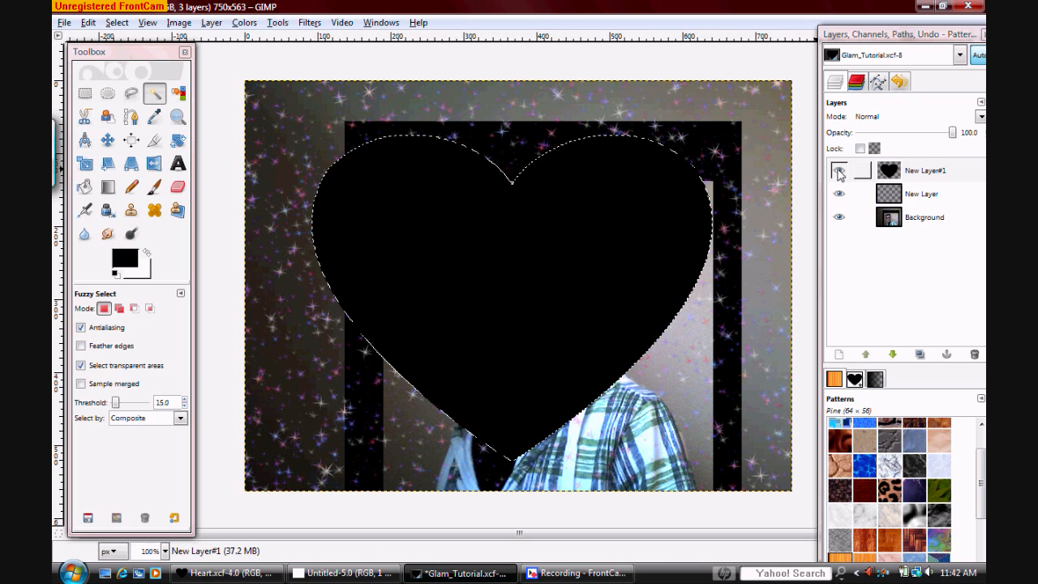
{"action": "left_click", "coordinate": [838, 355]}
{"action": "left_click", "coordinate": [261, 347]}
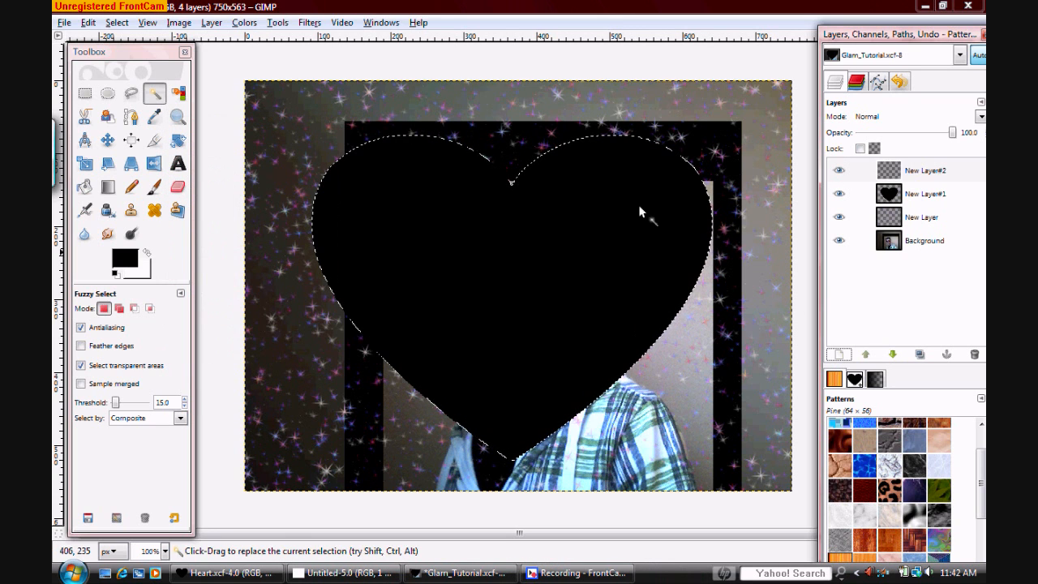
{"action": "left_click", "coordinate": [839, 197]}
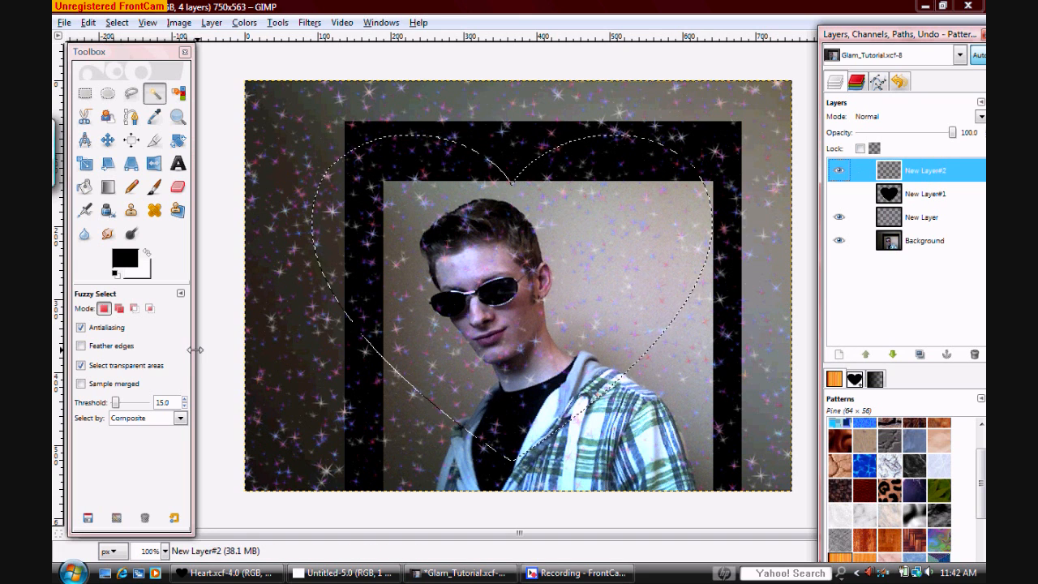
Try a reversed black FG to Transparent Blend with Shaped (spherical) shape inside the heart selection, and undo it
{"action": "left_click", "coordinate": [110, 189]}
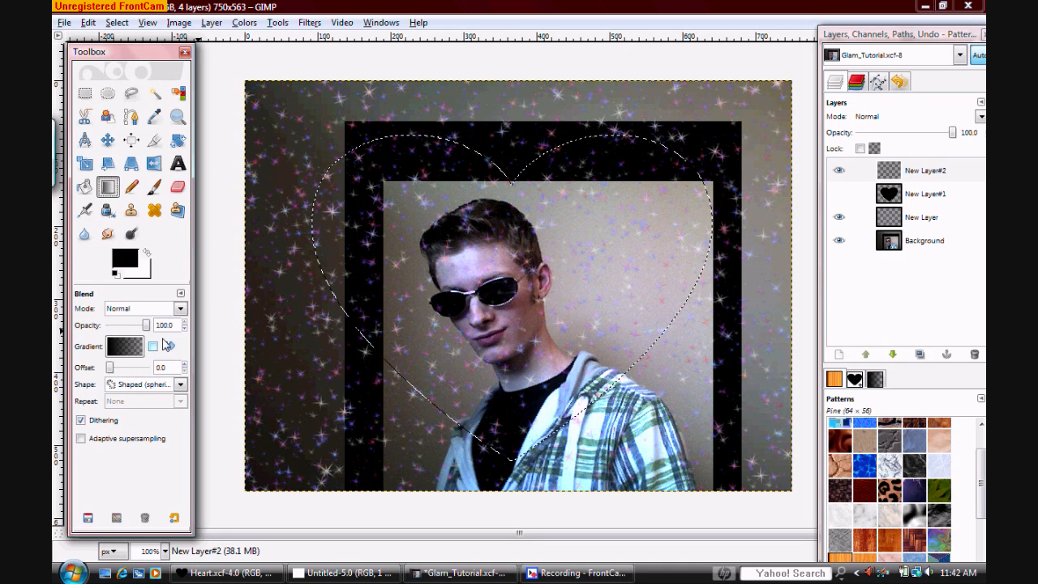
{"action": "left_click", "coordinate": [123, 347]}
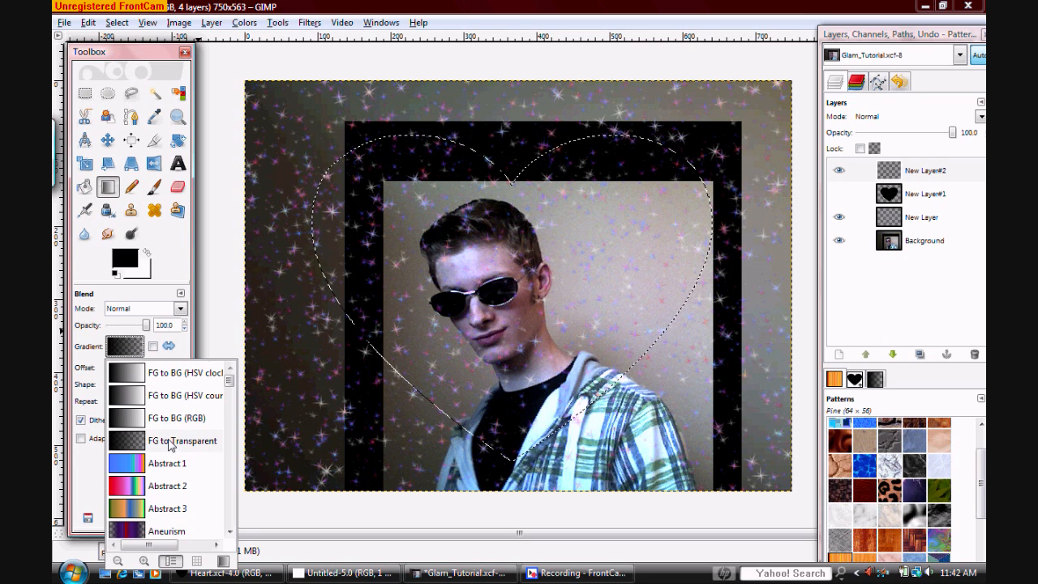
{"action": "left_click", "coordinate": [158, 353]}
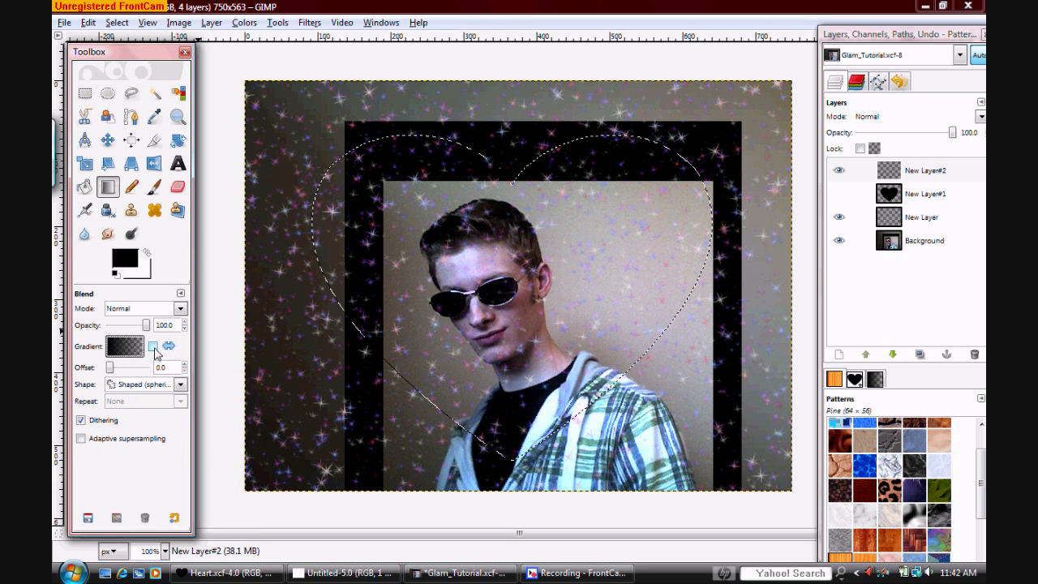
{"action": "left_click", "coordinate": [170, 348]}
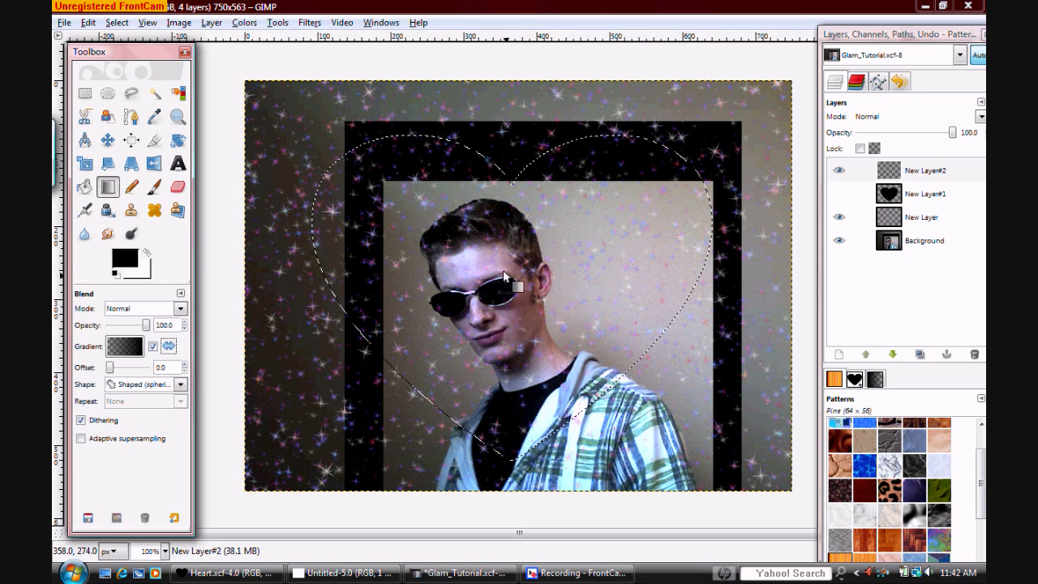
{"action": "left_click", "coordinate": [180, 384]}
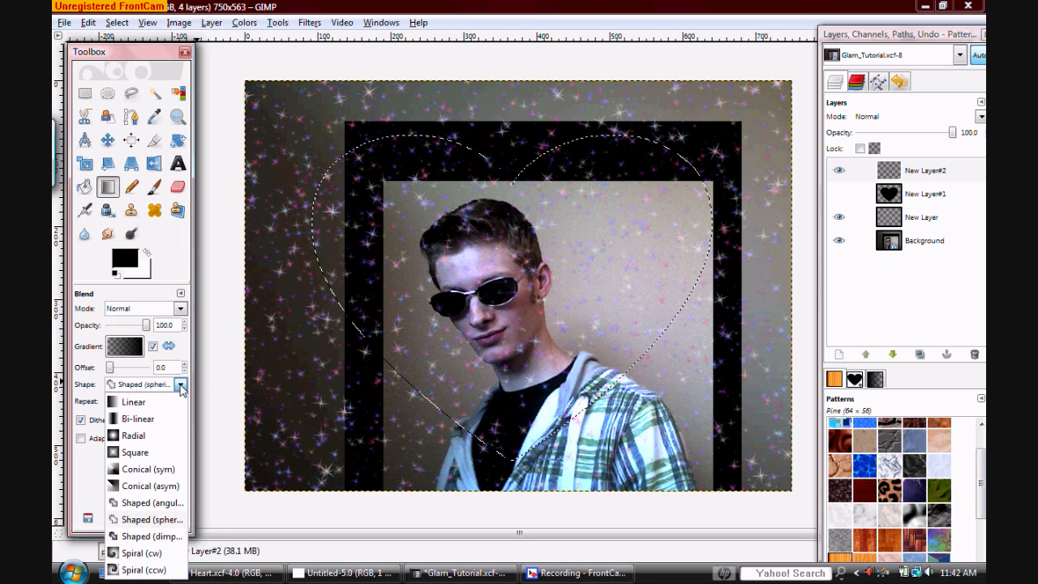
{"action": "left_click", "coordinate": [149, 519]}
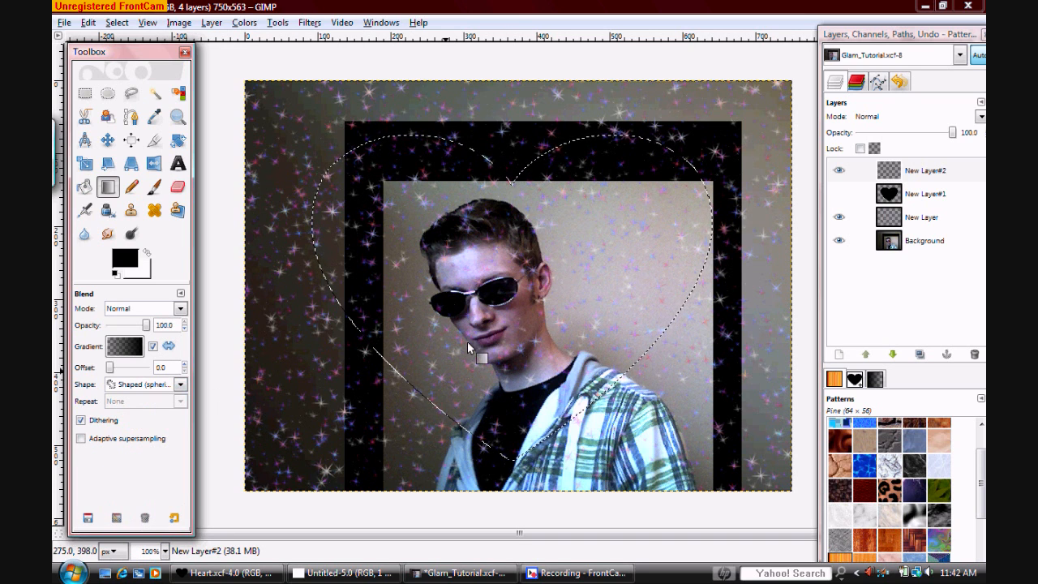
{"action": "left_click_drag", "start_coordinate": [515, 311], "coordinate": [559, 273]}
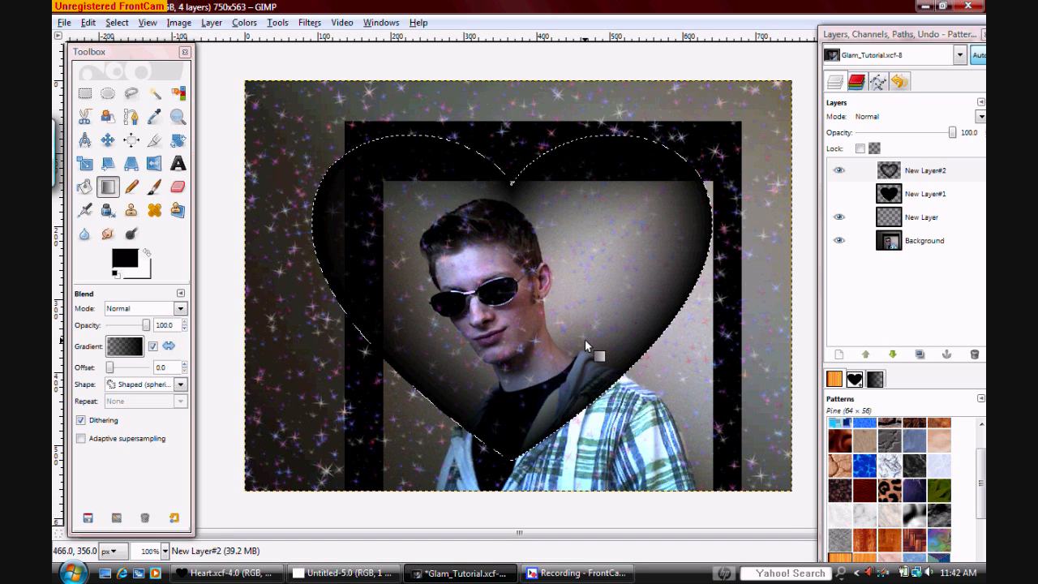
{"action": "key", "text": "ctrl+z"}
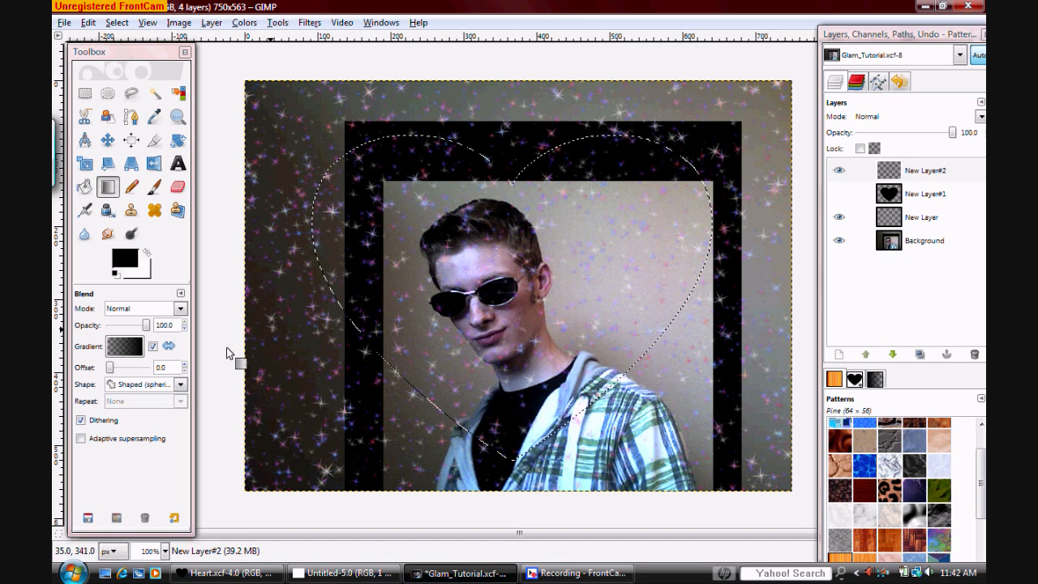
Turn off gradient reversal and apply the black-to-transparent spherical Blend twice inside the heart selection to darken its centre
{"action": "left_click", "coordinate": [152, 346]}
{"action": "left_click_drag", "start_coordinate": [485, 284], "coordinate": [553, 282]}
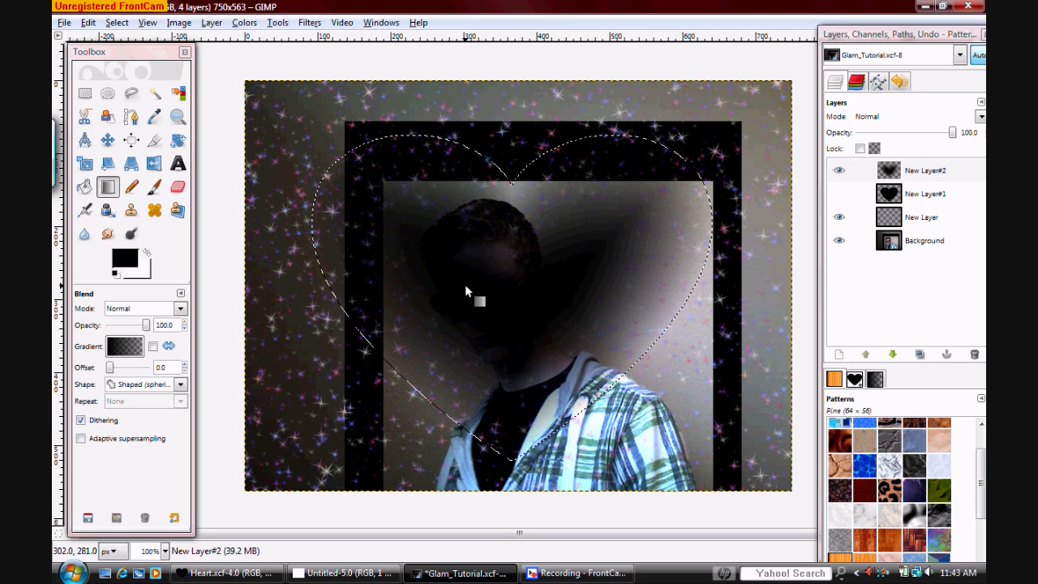
{"action": "left_click_drag", "start_coordinate": [470, 290], "coordinate": [534, 289]}
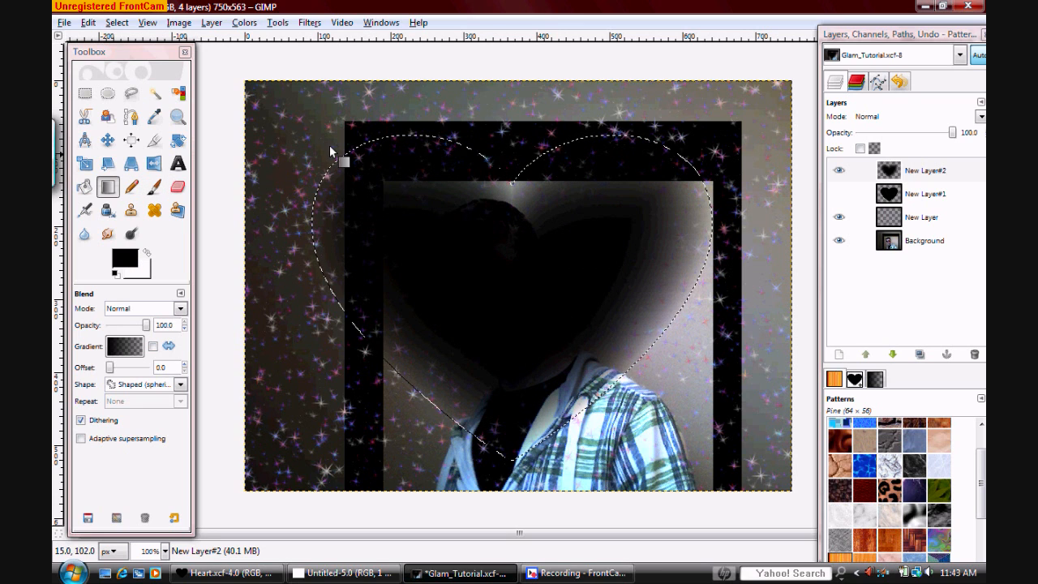
Lower the black gradient layer beneath the hidden heart layer and merge it down into the sparkle layer
{"action": "left_click_drag", "start_coordinate": [888, 170], "coordinate": [936, 180]}
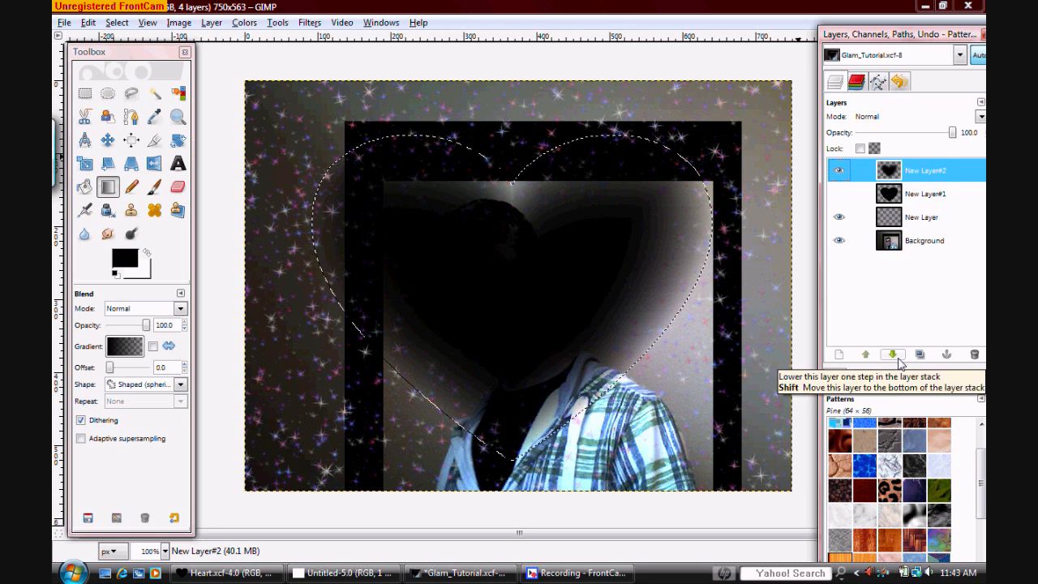
{"action": "left_click", "coordinate": [895, 357]}
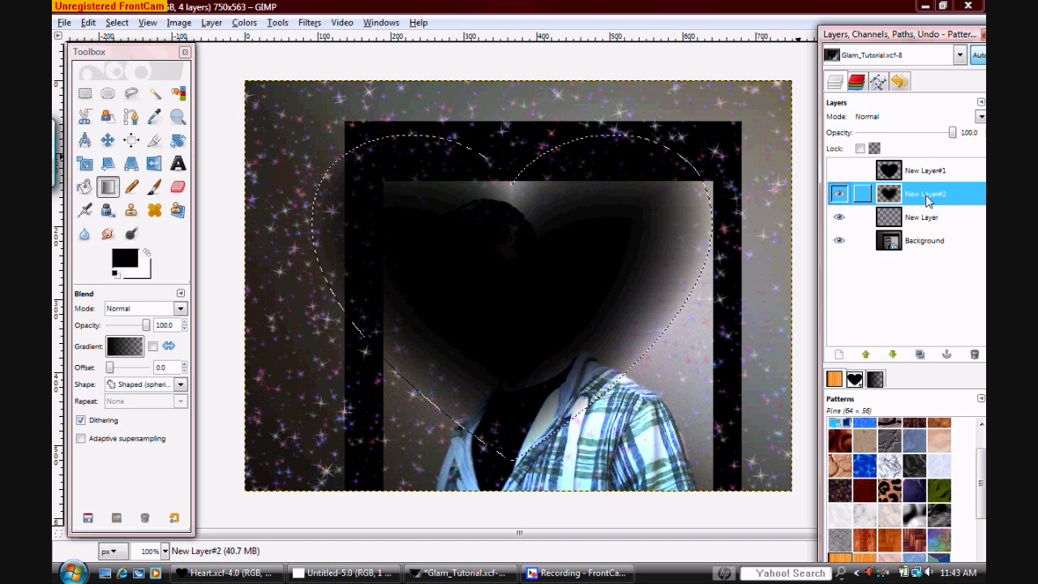
{"action": "right_click", "coordinate": [928, 201]}
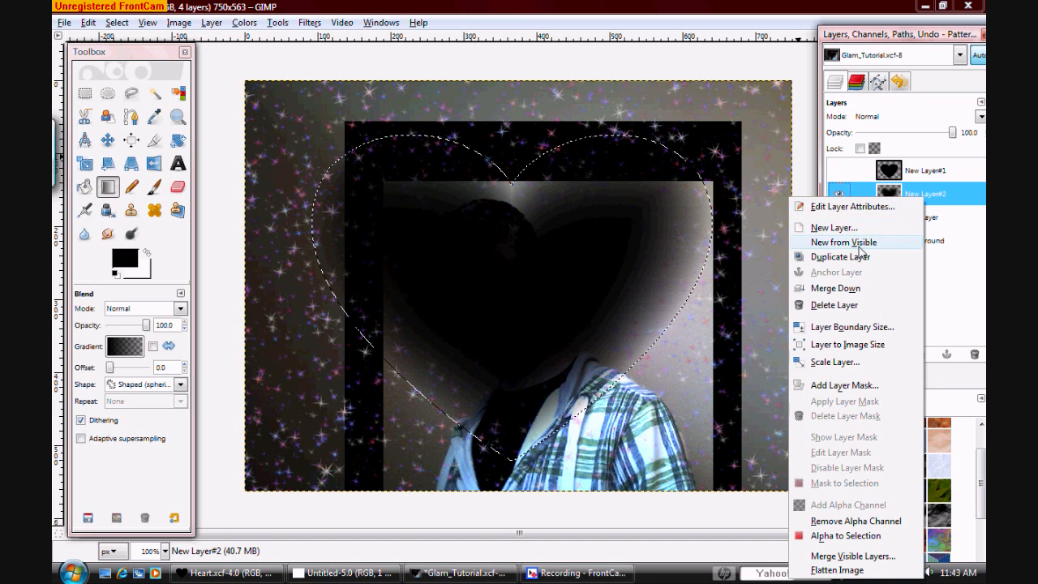
{"action": "left_click", "coordinate": [835, 288]}
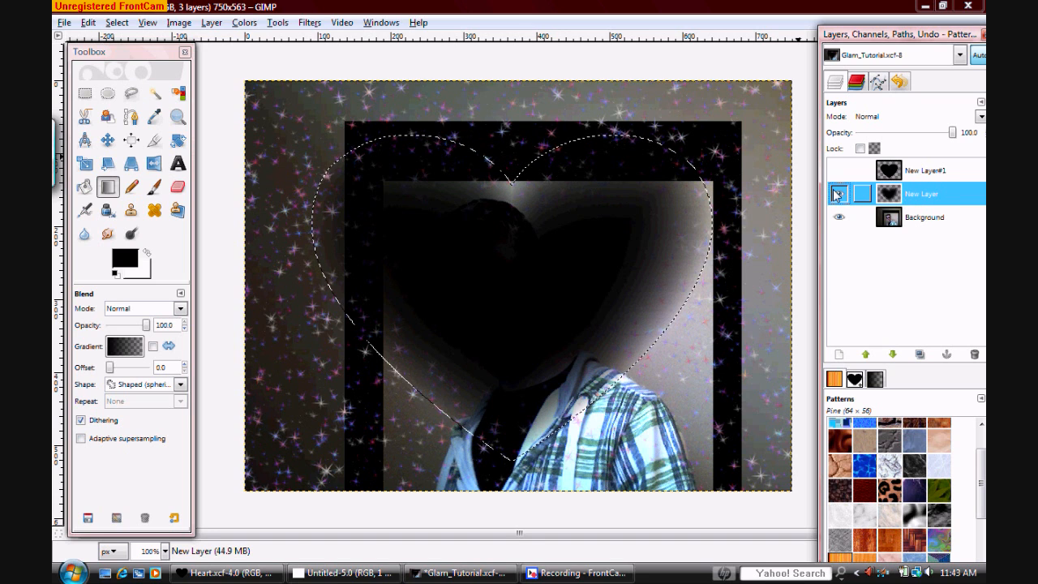
Erase the black gradient from the merged layer with the Color erase Pencil, Circle (19) brush at scale 10.00, and clear the selection
{"action": "left_click", "coordinate": [131, 186]}
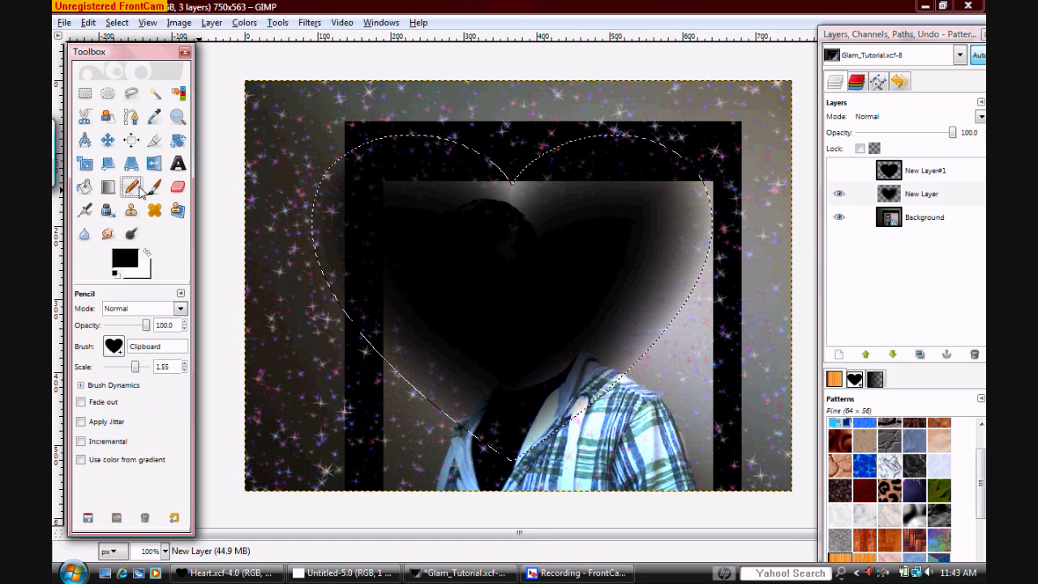
{"action": "left_click", "coordinate": [115, 312]}
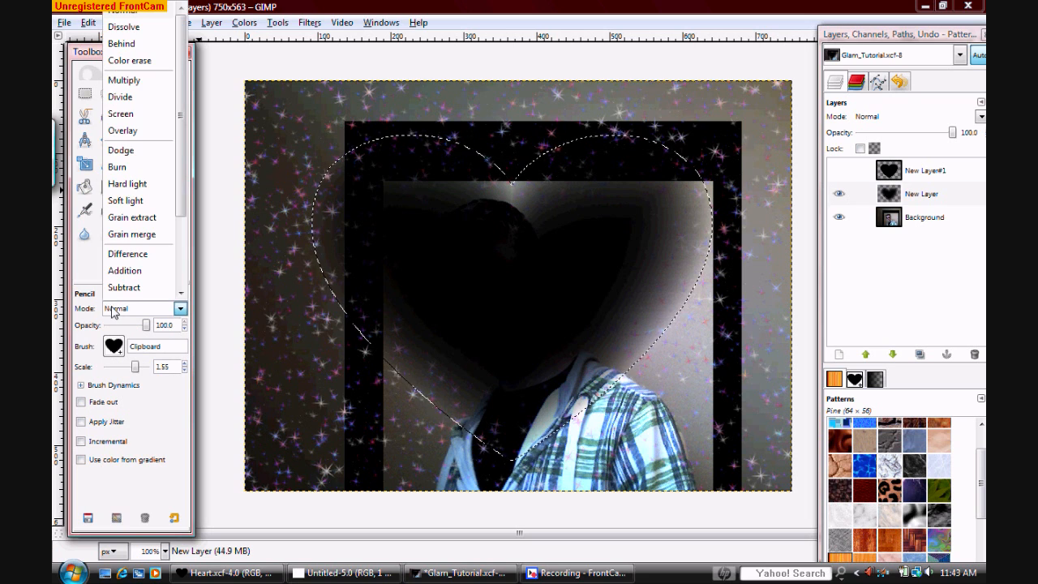
{"action": "left_click", "coordinate": [122, 65]}
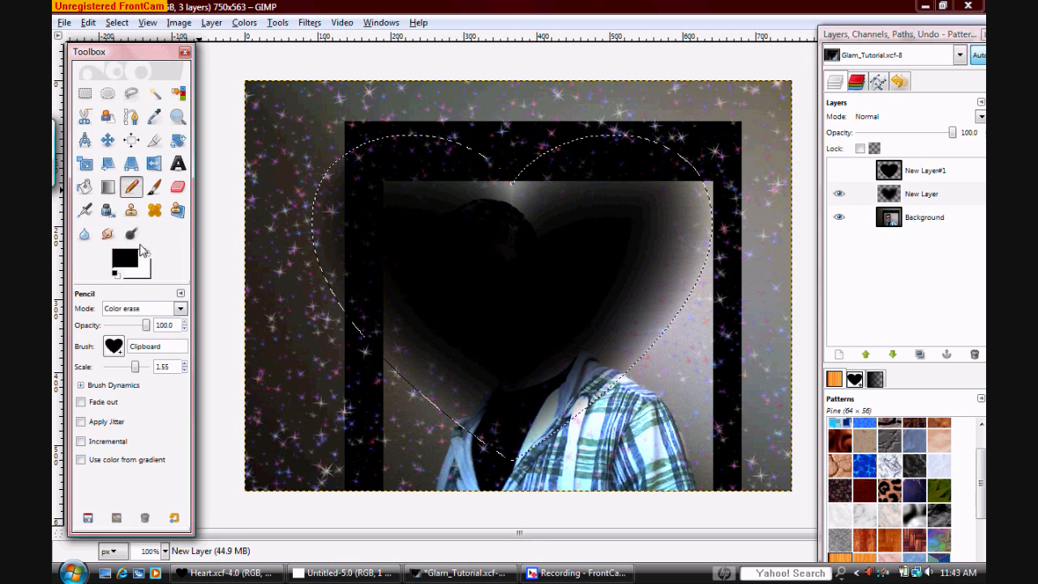
{"action": "left_click", "coordinate": [120, 348]}
{"action": "left_click", "coordinate": [171, 407]}
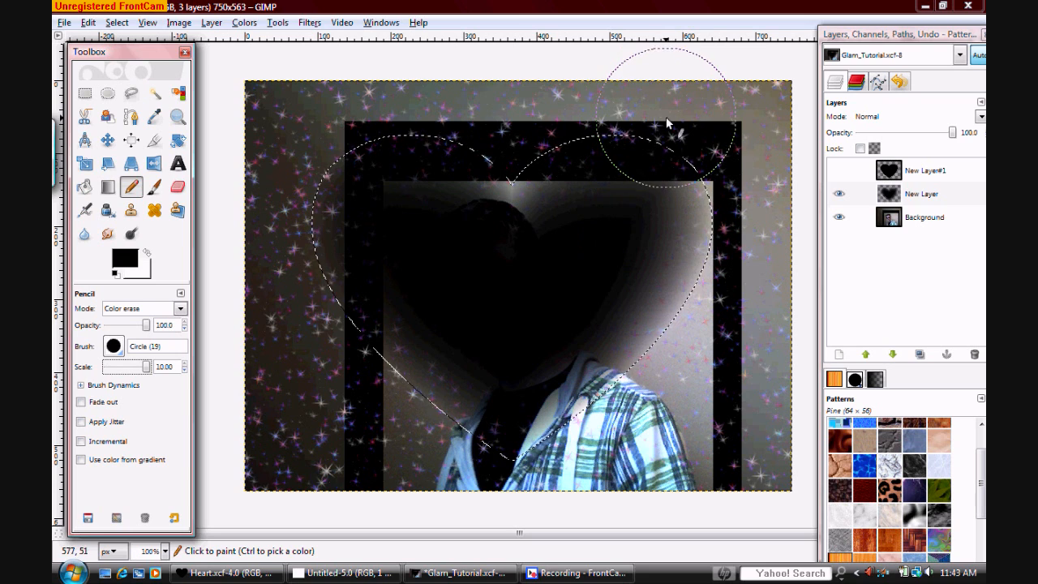
{"action": "mouse_move", "coordinate": [658, 114]}
{"action": "left_mouse_down"}
{"action": "mouse_move", "coordinate": [700, 435]}
{"action": "mouse_move", "coordinate": [634, 236]}
{"action": "mouse_move", "coordinate": [614, 96]}
{"action": "mouse_move", "coordinate": [599, 148]}
{"action": "mouse_move", "coordinate": [592, 297]}
{"action": "mouse_move", "coordinate": [603, 517]}
{"action": "mouse_move", "coordinate": [523, 99]}
{"action": "mouse_move", "coordinate": [507, 330]}
{"action": "mouse_move", "coordinate": [511, 531]}
{"action": "mouse_move", "coordinate": [457, 116]}
{"action": "mouse_move", "coordinate": [403, 493]}
{"action": "mouse_move", "coordinate": [386, 120]}
{"action": "mouse_move", "coordinate": [341, 215]}
{"action": "mouse_move", "coordinate": [307, 348]}
{"action": "mouse_move", "coordinate": [329, 239]}
{"action": "mouse_move", "coordinate": [430, 92]}
{"action": "left_mouse_up"}
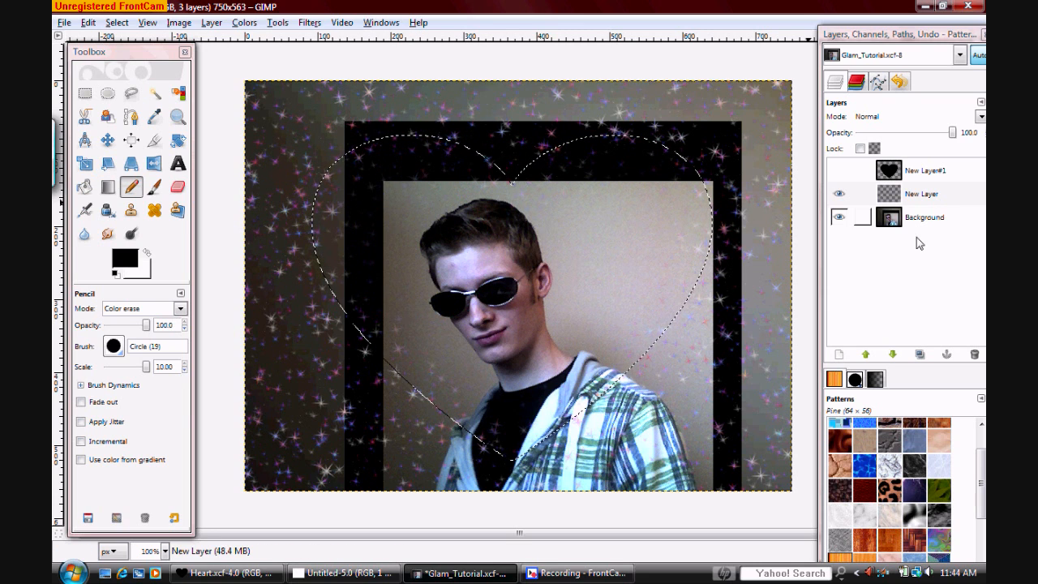
{"action": "key", "text": "ctrl+shift+a"}
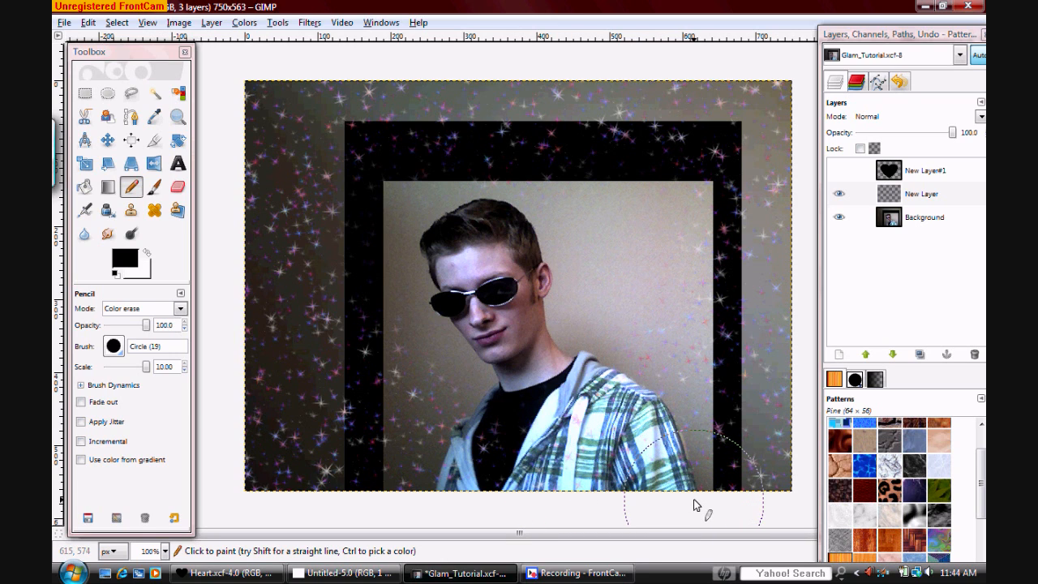
Show the black heart layer, reselect the heart's area, add a new transparent layer above it and hide the heart layer again
{"action": "left_click", "coordinate": [959, 176]}
{"action": "left_click", "coordinate": [840, 172]}
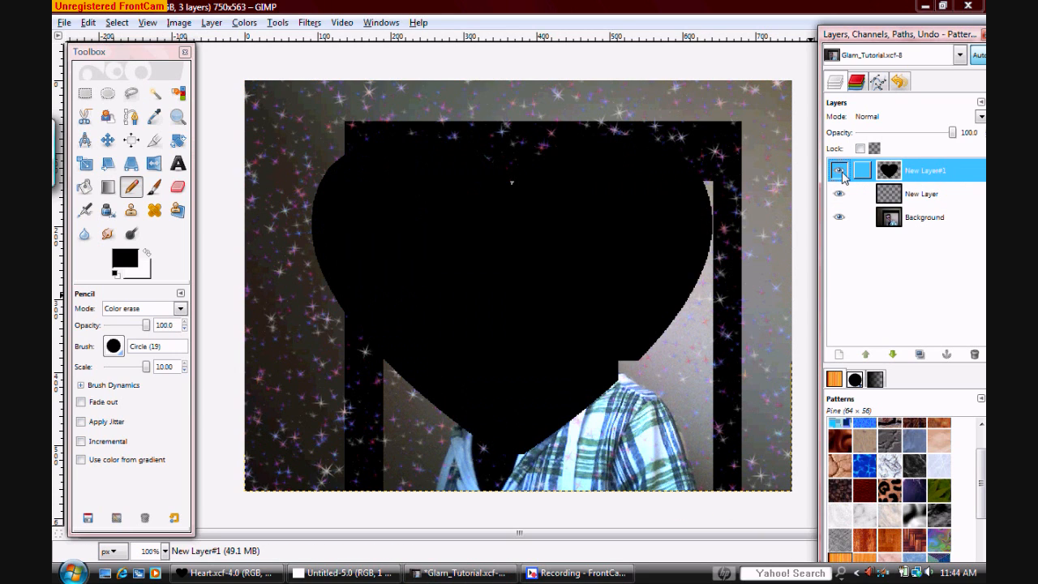
{"action": "left_click", "coordinate": [155, 94]}
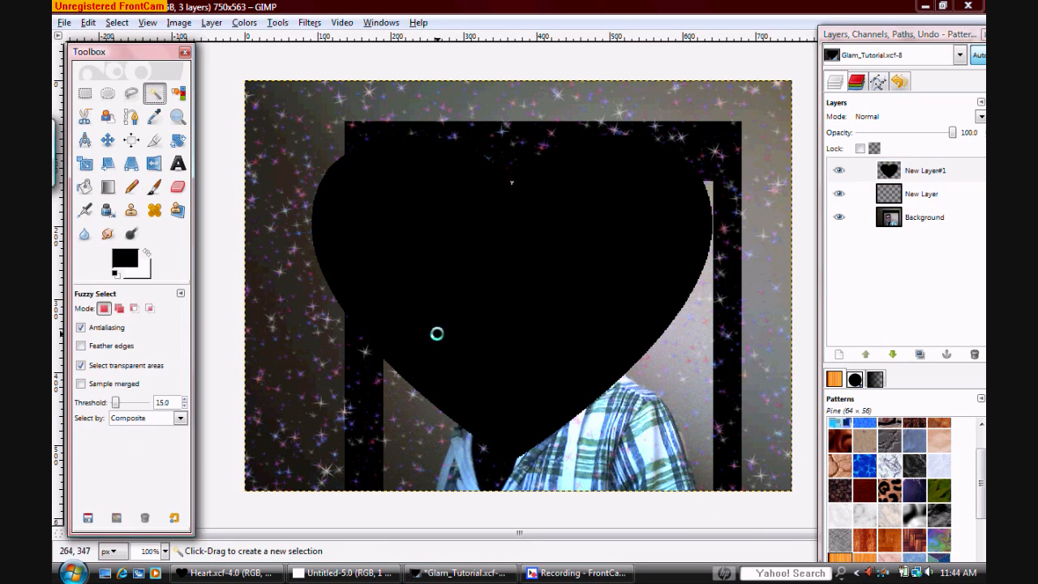
{"action": "left_click", "coordinate": [437, 332]}
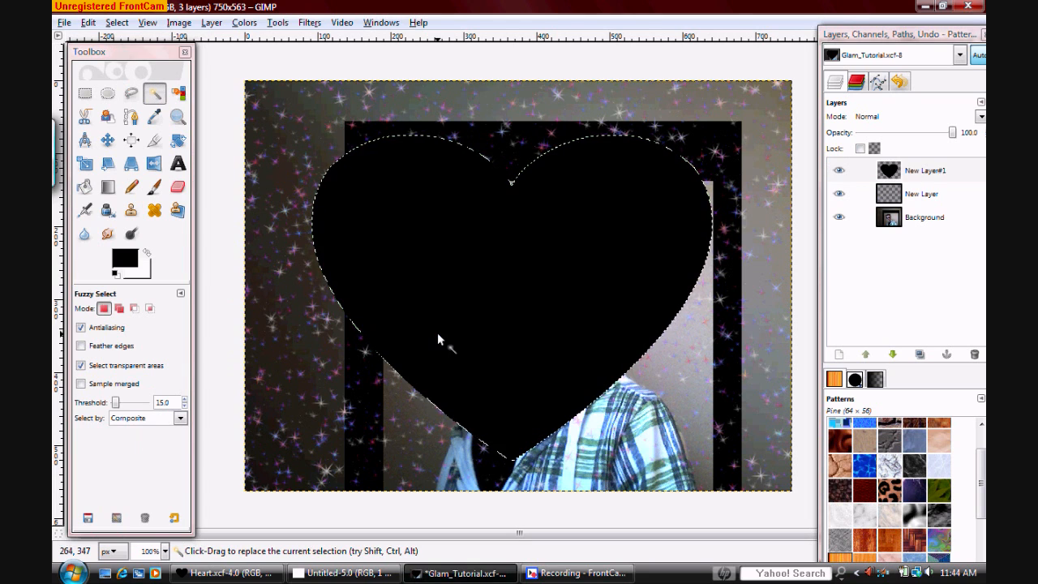
{"action": "left_click", "coordinate": [838, 354]}
{"action": "left_click", "coordinate": [297, 366]}
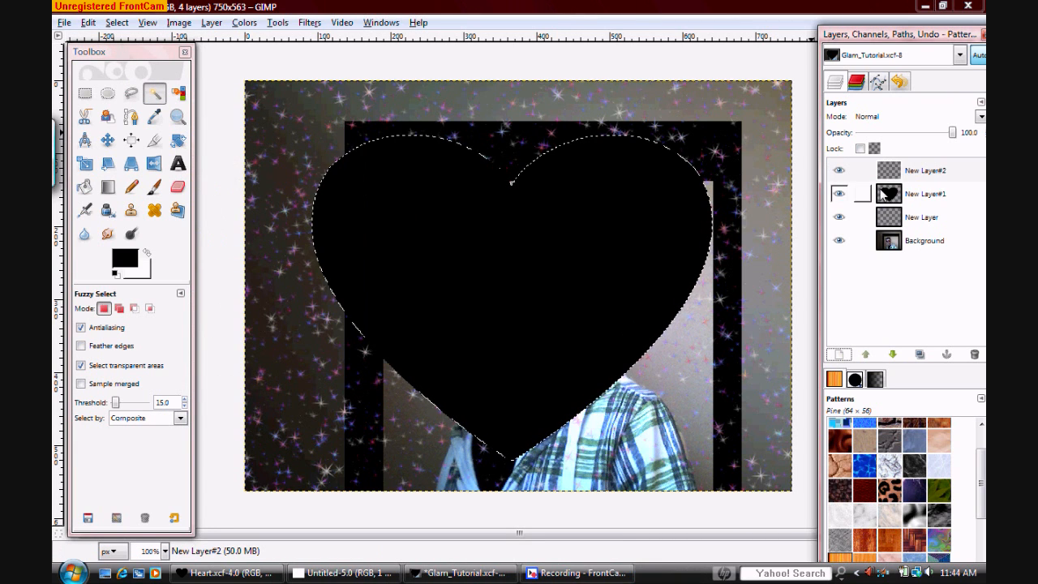
{"action": "left_click", "coordinate": [837, 195]}
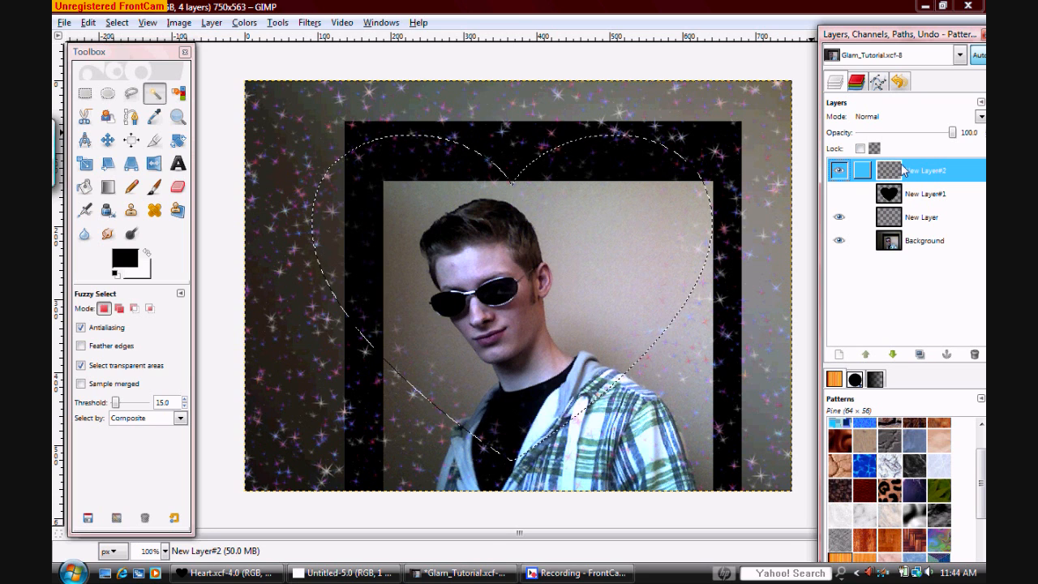
Set the foreground colour to blue-violet and apply a reversed, spherical colour-to-transparent Blend inside the heart selection on the new layer
{"action": "left_click", "coordinate": [108, 188]}
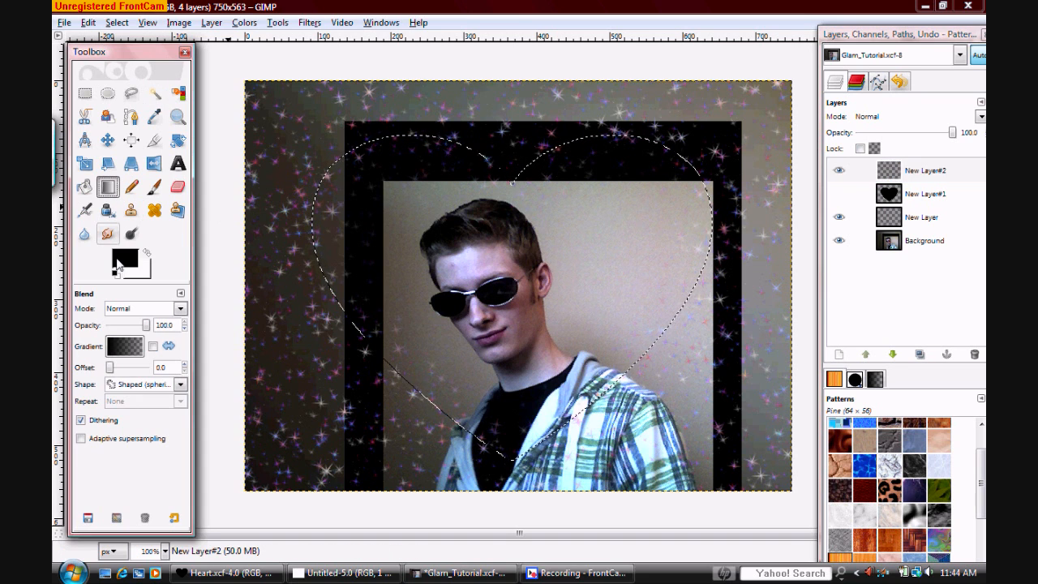
{"action": "left_click", "coordinate": [119, 266]}
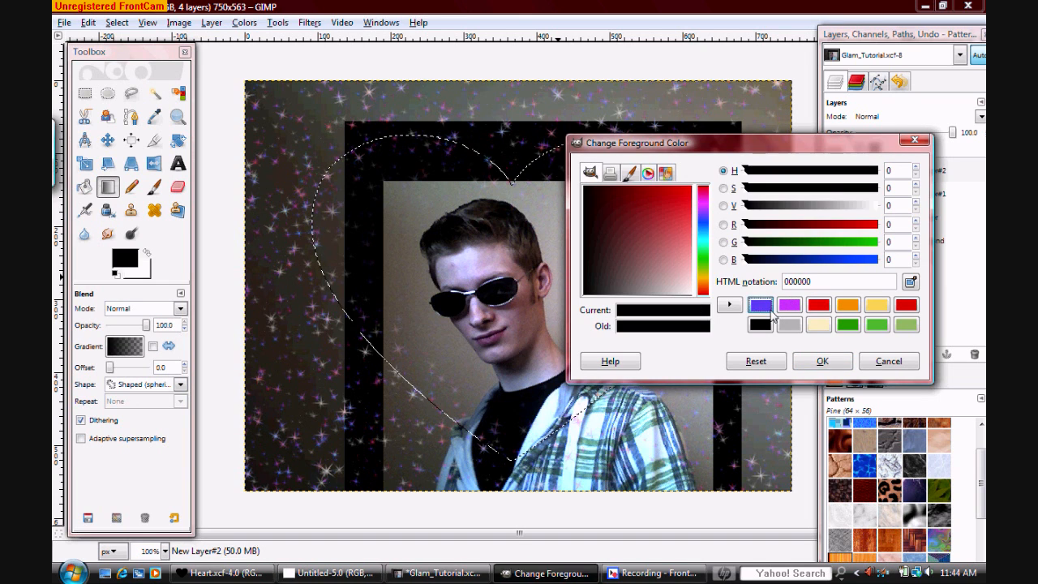
{"action": "left_click", "coordinate": [760, 304]}
{"action": "left_click", "coordinate": [822, 361]}
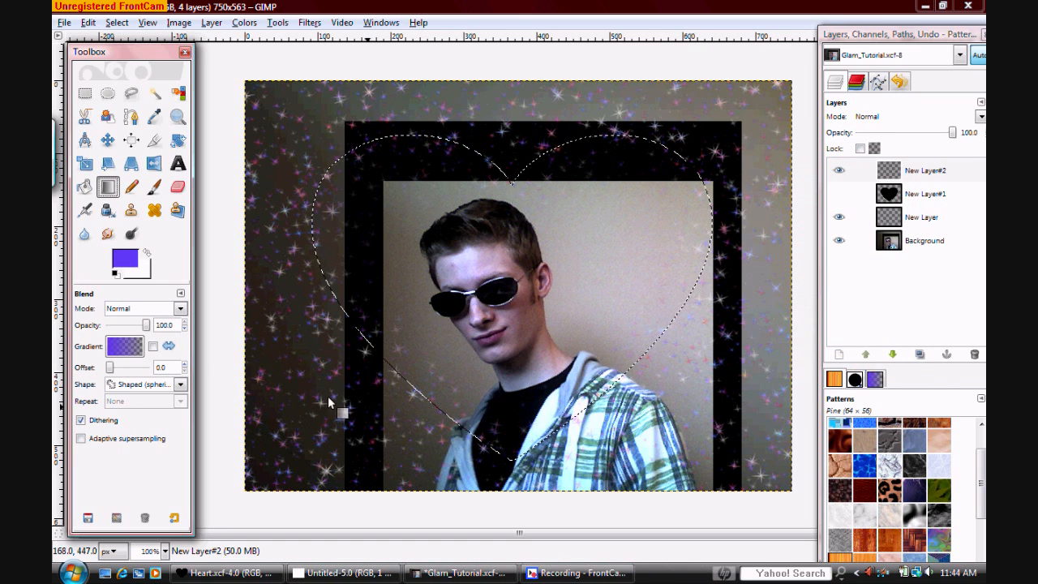
{"action": "left_click", "coordinate": [153, 347]}
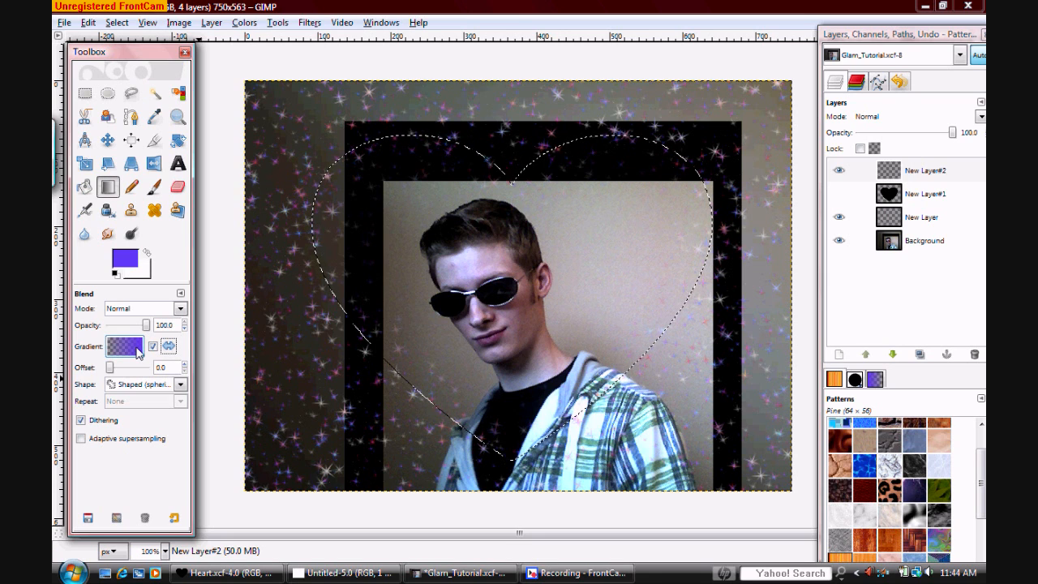
{"action": "left_click_drag", "start_coordinate": [502, 305], "coordinate": [578, 293]}
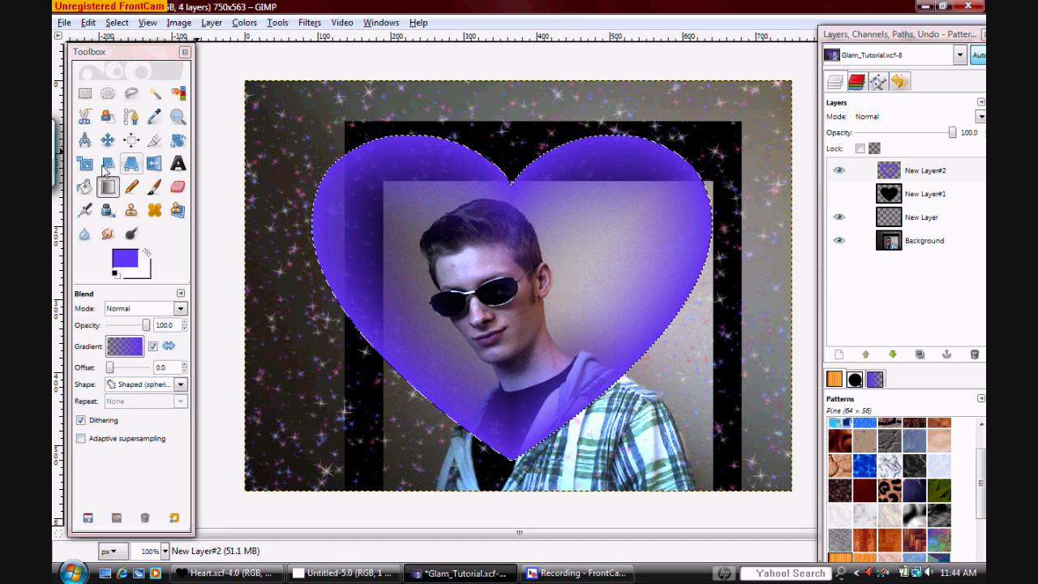
Invert the heart selection, bucket-fill the area outside the heart with the blue-violet foreground colour, and clear the selection
{"action": "left_click", "coordinate": [85, 187]}
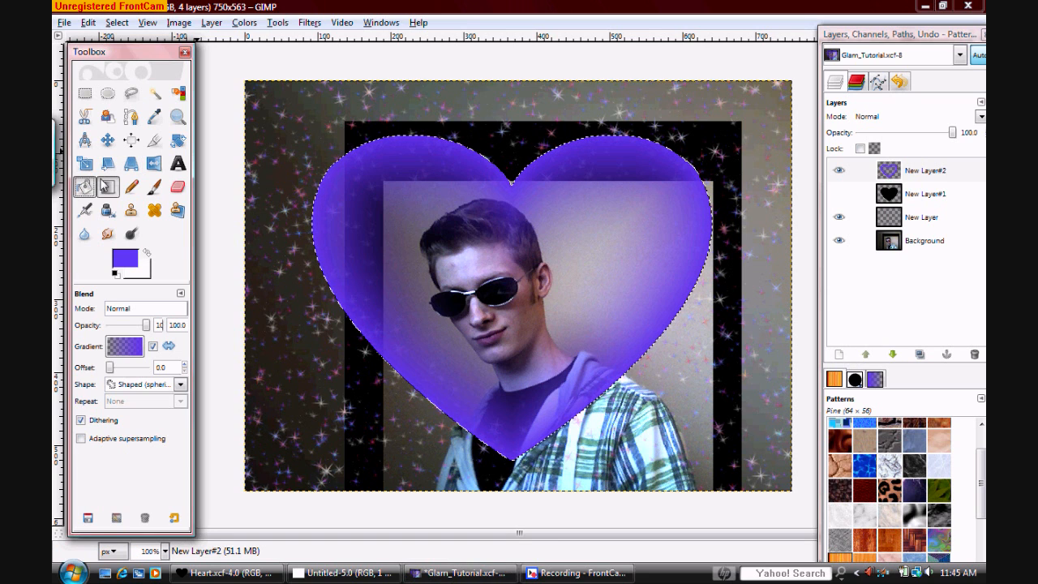
{"action": "left_click", "coordinate": [306, 126]}
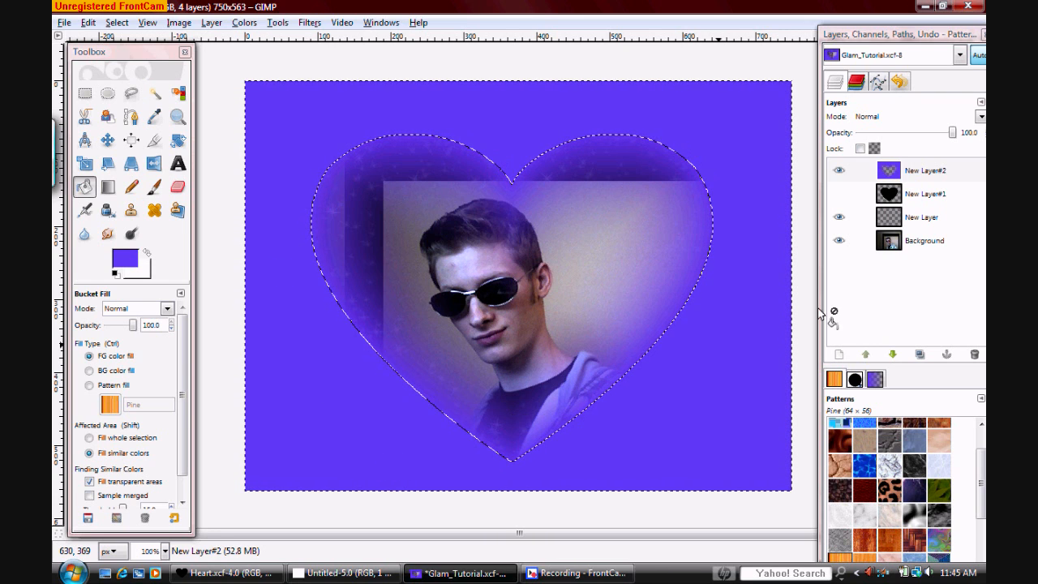
{"action": "key", "text": "ctrl+shift+a"}
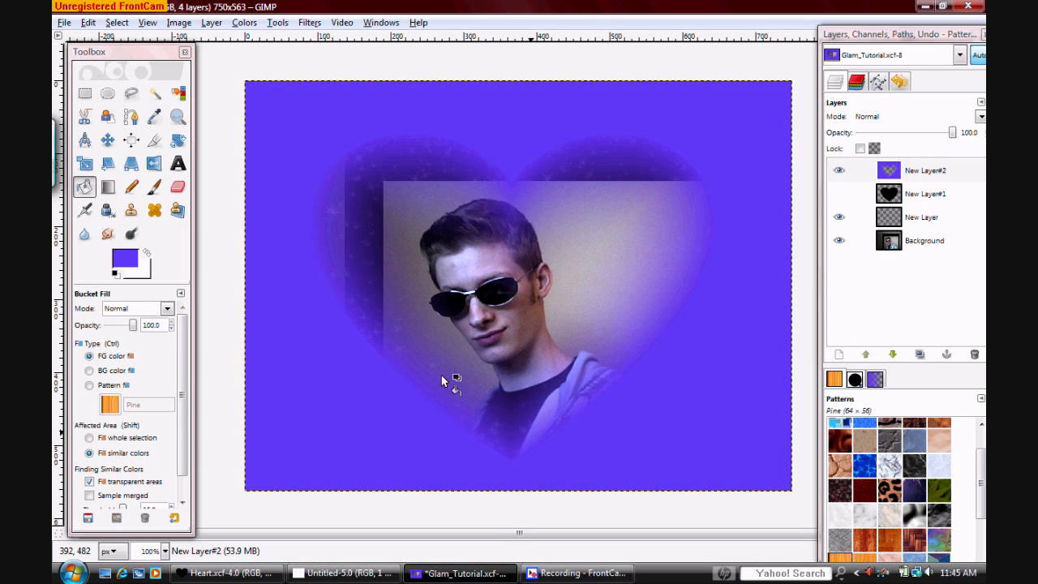
Lower the blue-violet heart frame layer beneath the hidden black heart layer and the sparkle layer, directly above the background
{"action": "mouse_move", "coordinate": [926, 168]}
{"action": "left_mouse_down"}
{"action": "mouse_move", "coordinate": [940, 231]}
{"action": "mouse_move", "coordinate": [921, 179]}
{"action": "left_mouse_up"}
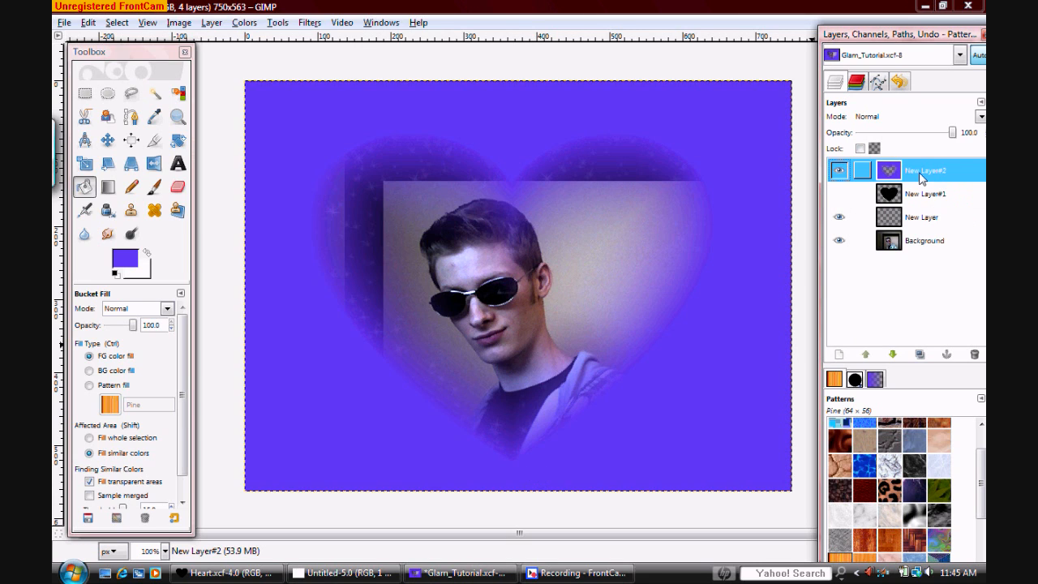
{"action": "left_click", "coordinate": [892, 355]}
{"action": "left_click", "coordinate": [892, 354]}
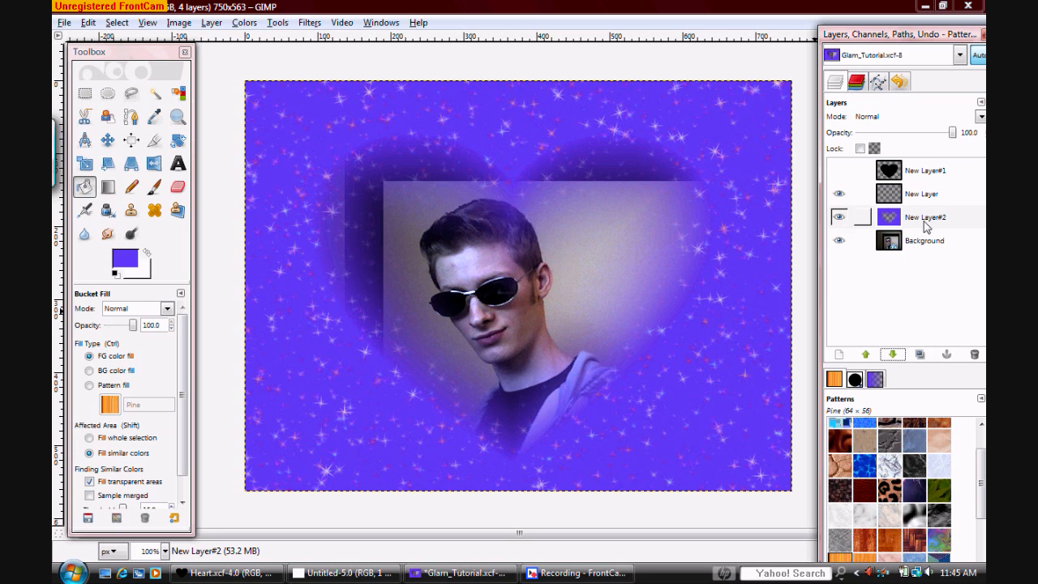
Reduce the blue-violet frame layer's opacity to 88.3
{"action": "left_click", "coordinate": [862, 218]}
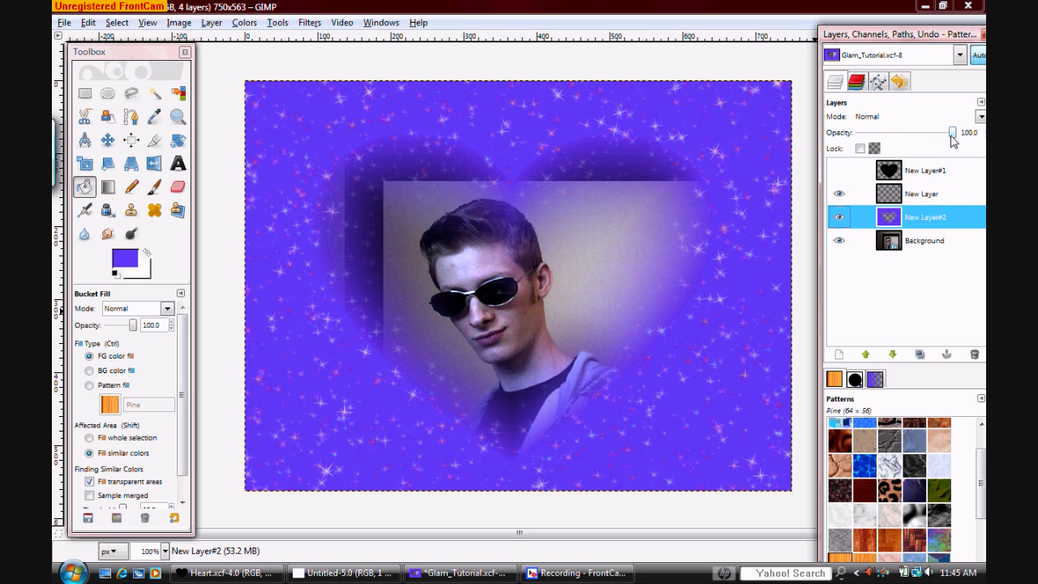
{"action": "left_click_drag", "start_coordinate": [953, 132], "coordinate": [945, 132]}
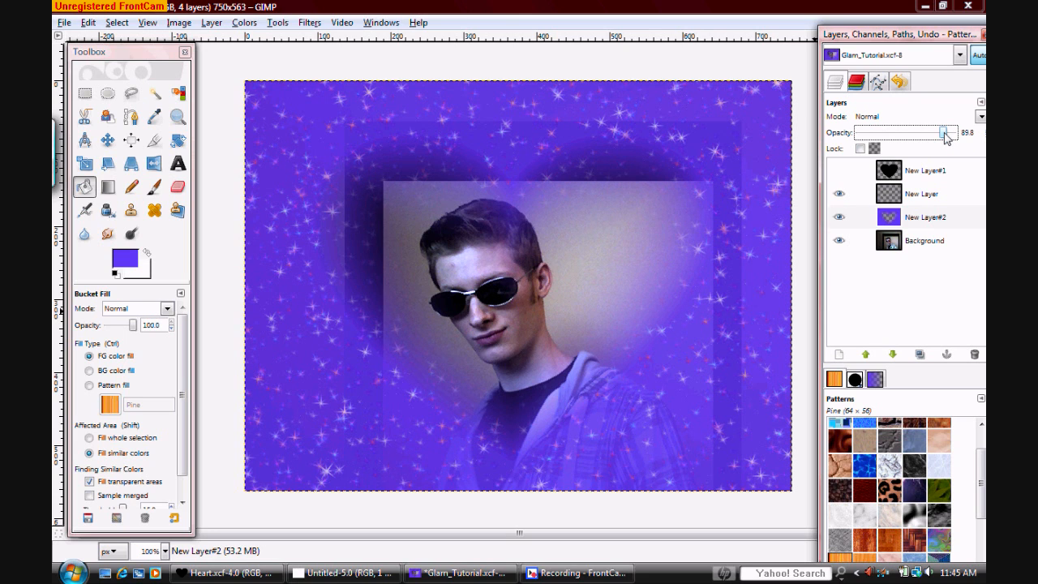
{"action": "left_click_drag", "start_coordinate": [944, 133], "coordinate": [942, 134]}
{"action": "mouse_move", "coordinate": [611, 576]}
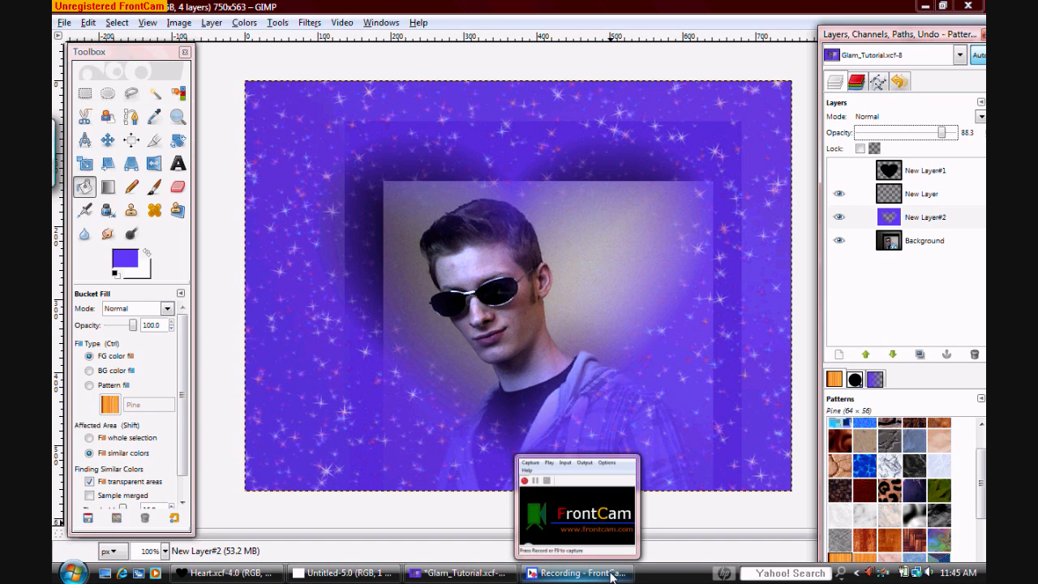
{"action": "left_click", "coordinate": [611, 573]}
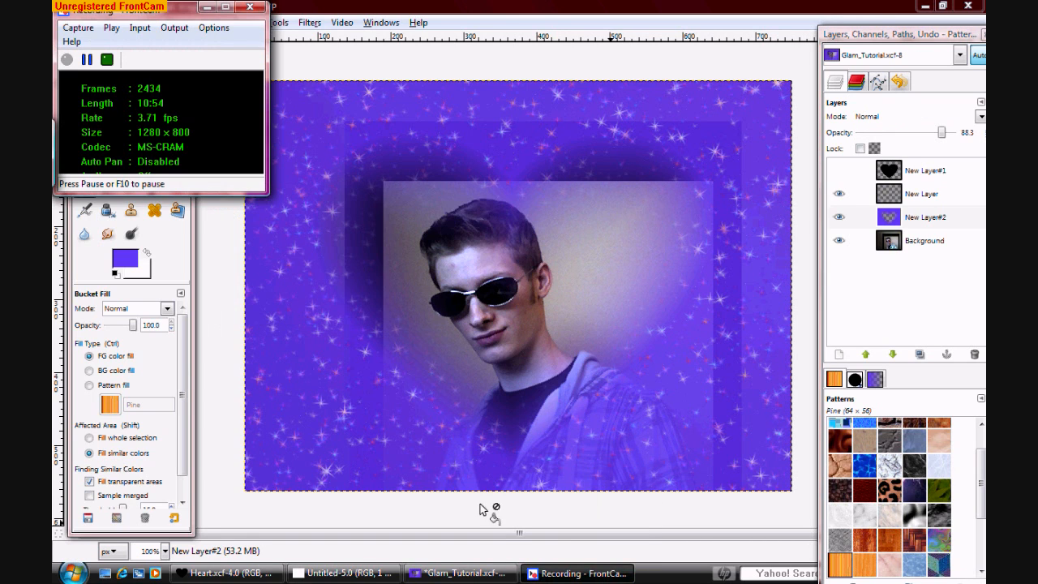